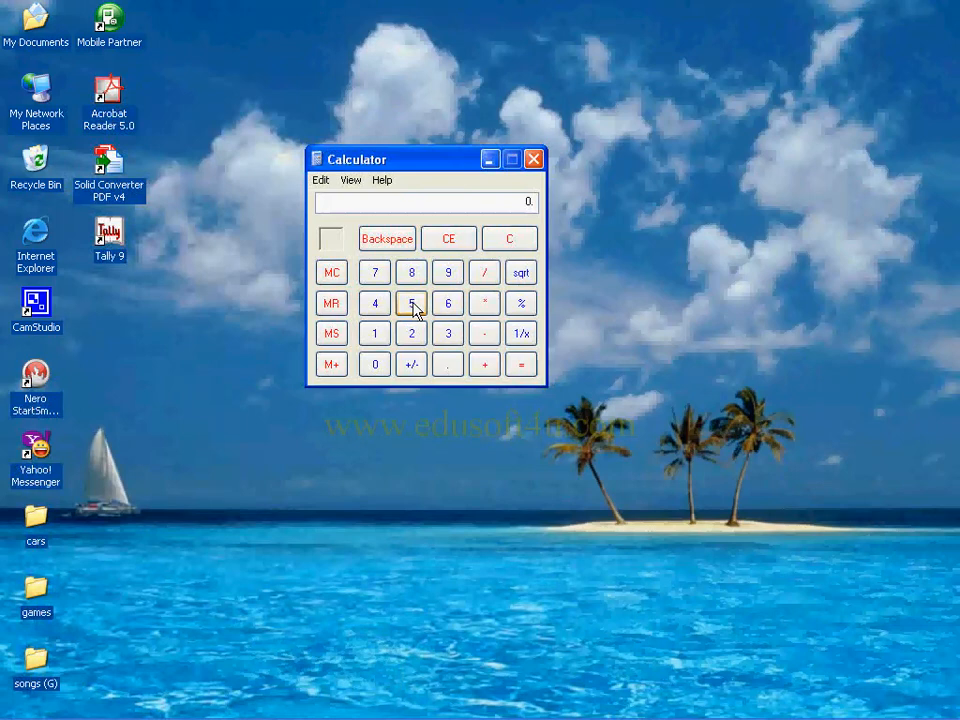
Calculate 5 + 4 in the calculator
click(413, 306)
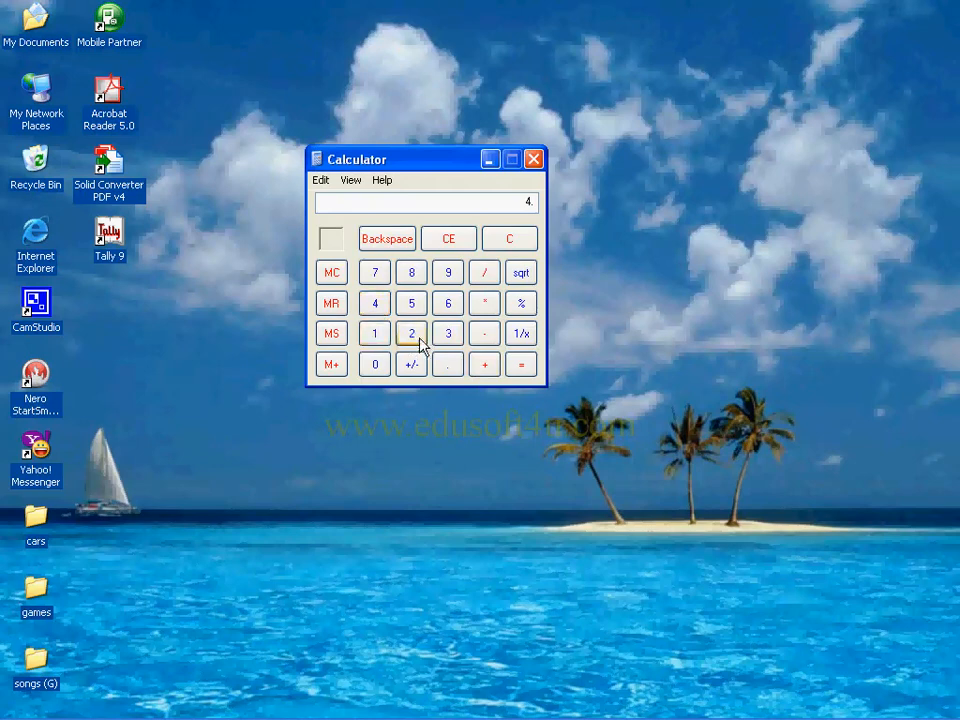
click(521, 365)
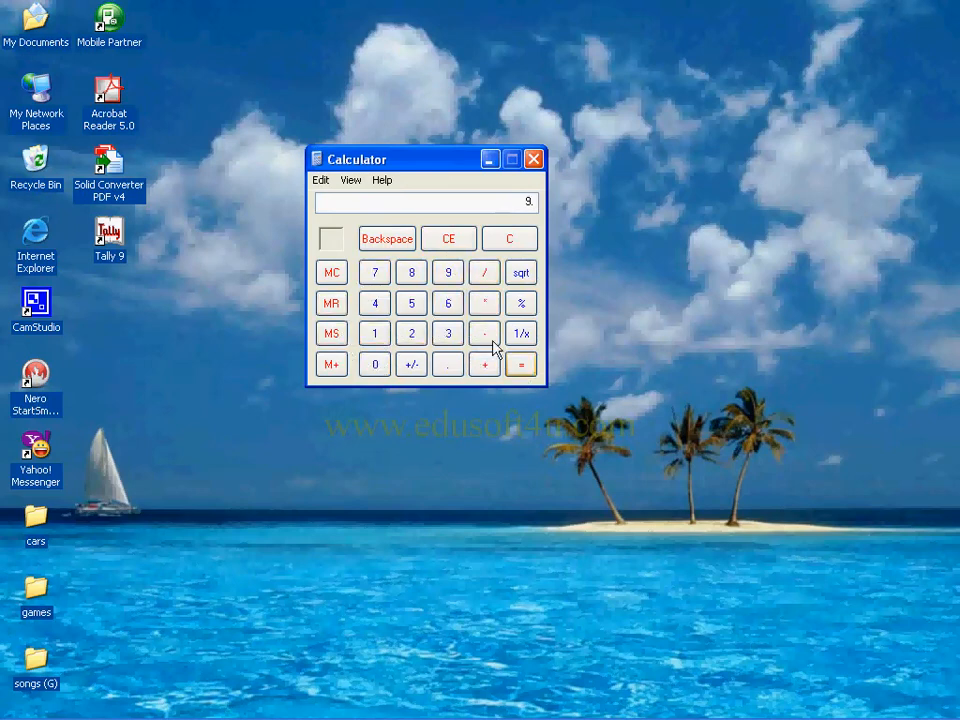
Switch the calculator to Scientific view, reposition its window, and close it
click(352, 182)
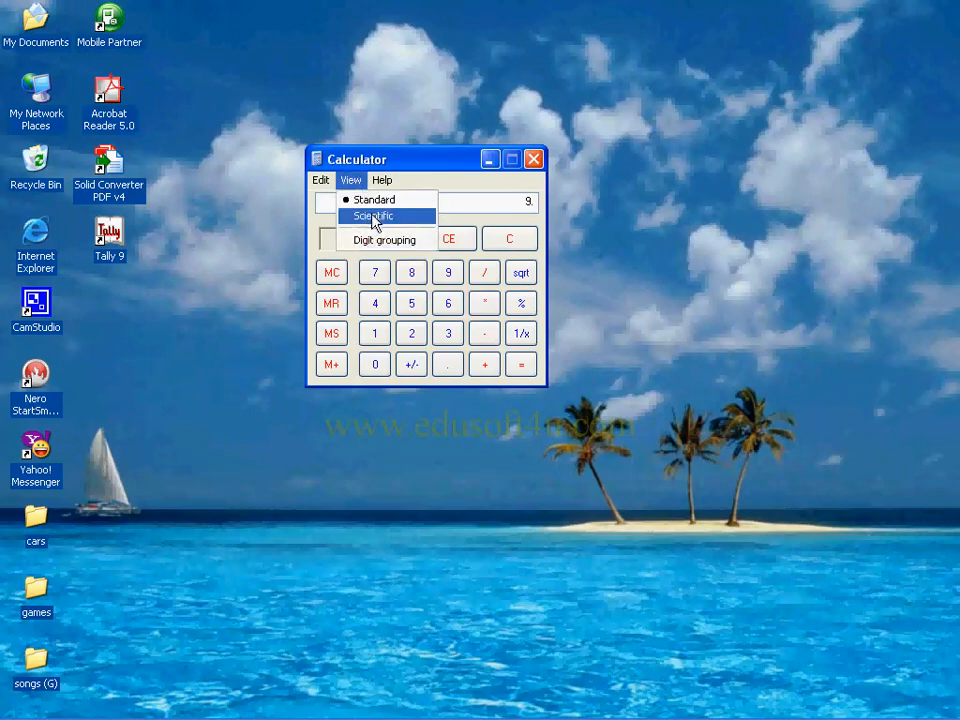
click(375, 220)
drag(493, 171, 424, 168)
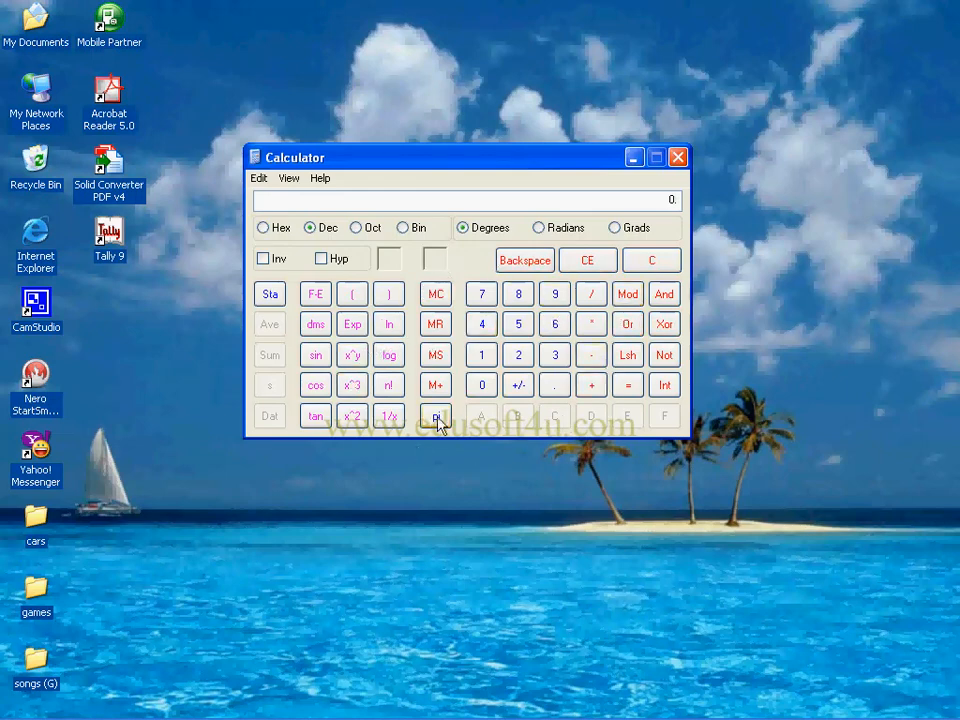
click(677, 158)
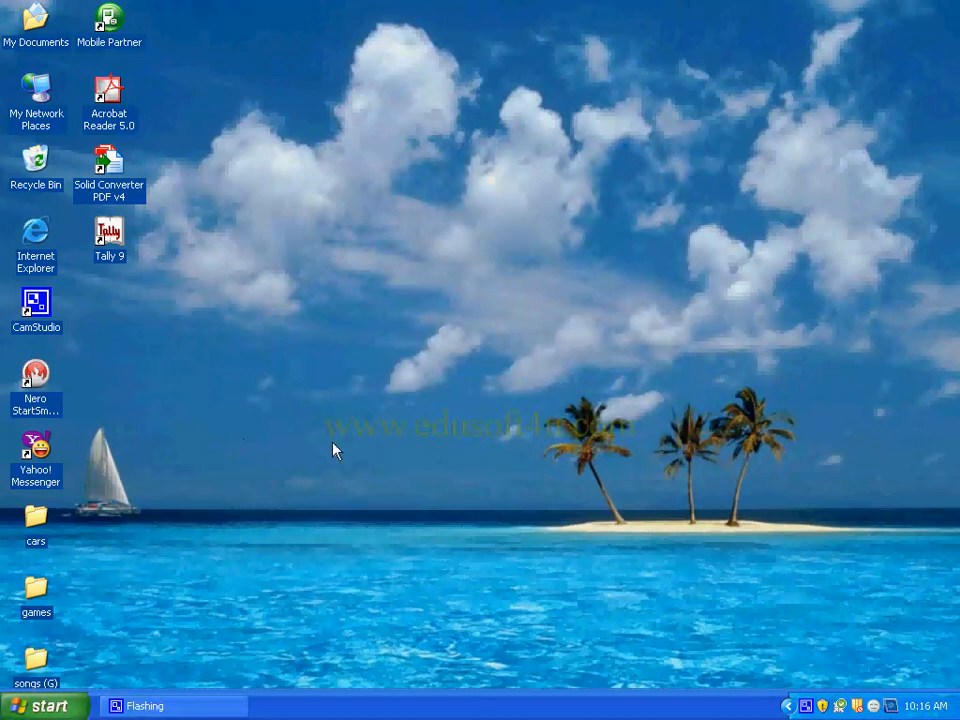
Open Address Book from the Windows accessories and accept it as the default vCard viewer
click(48, 708)
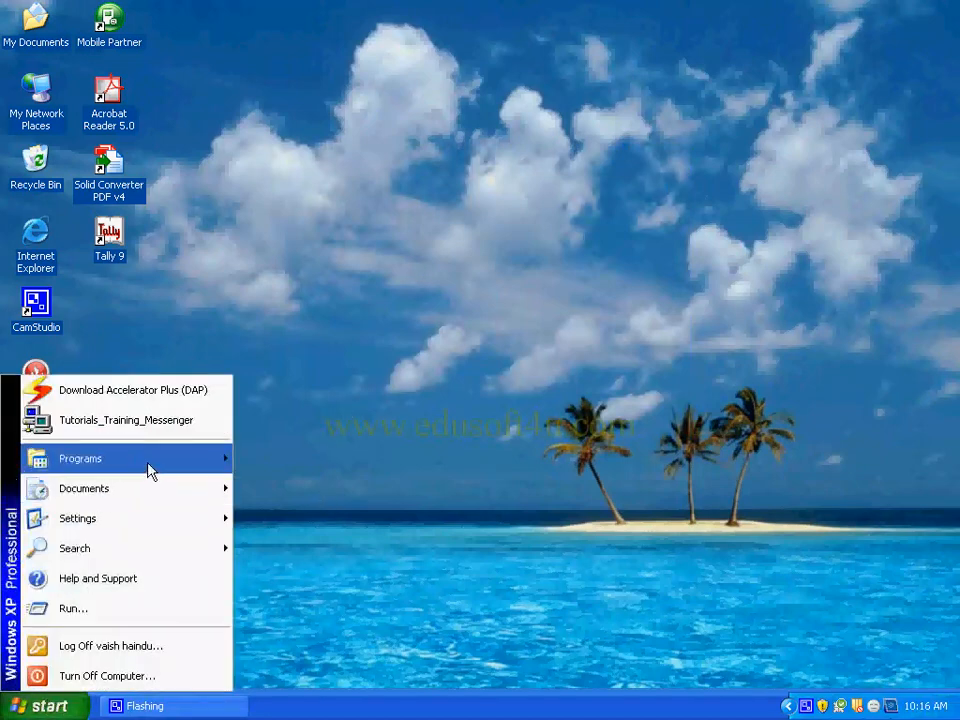
mouse_move(148, 464)
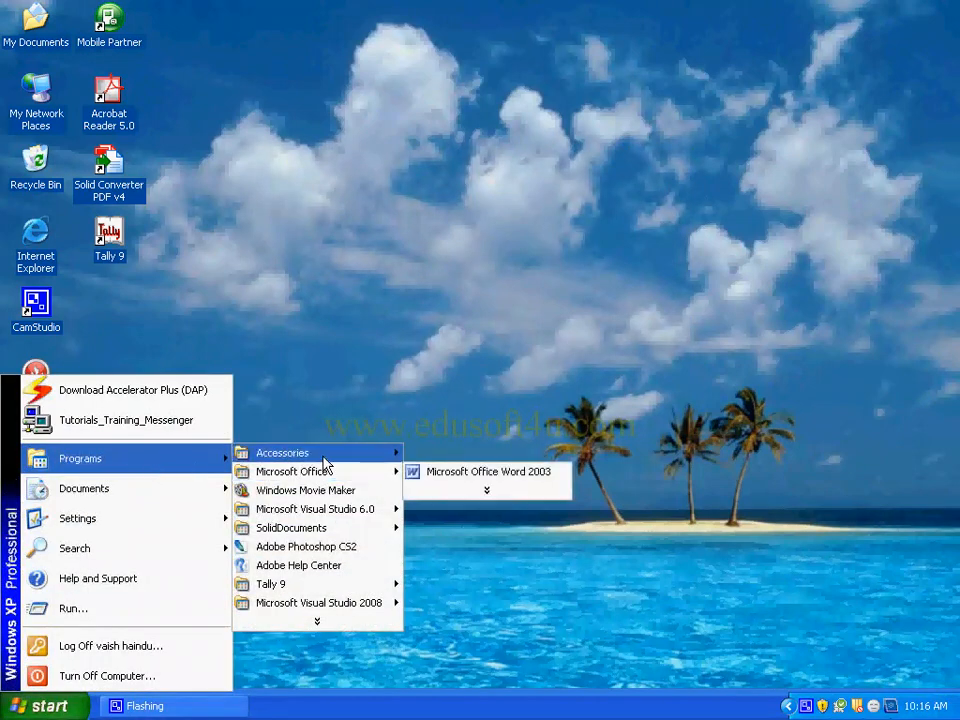
mouse_move(323, 462)
click(456, 546)
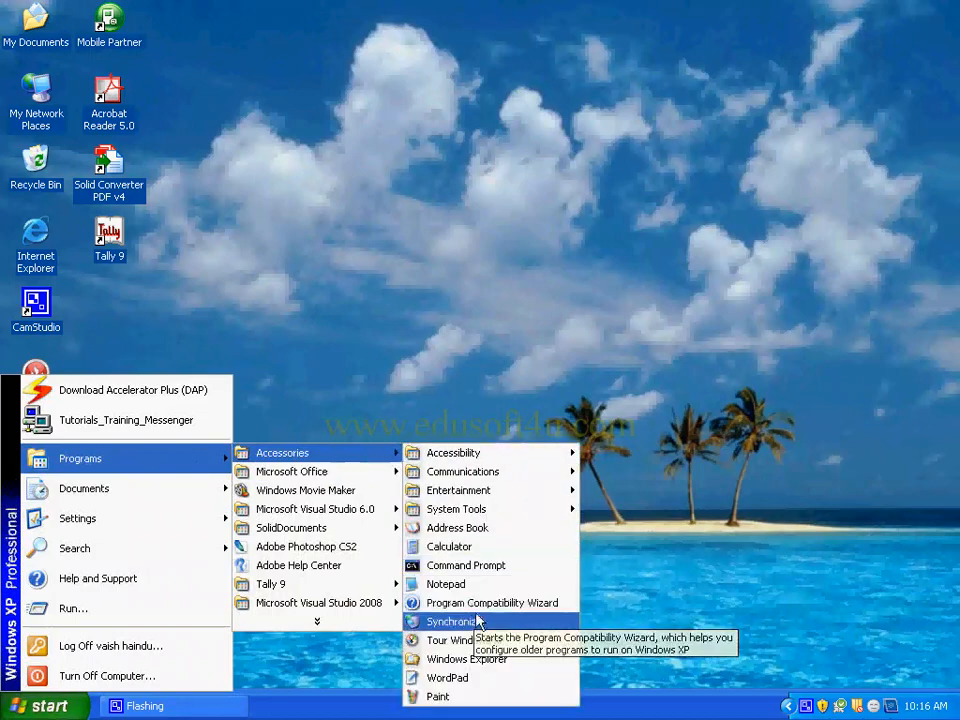
click(463, 535)
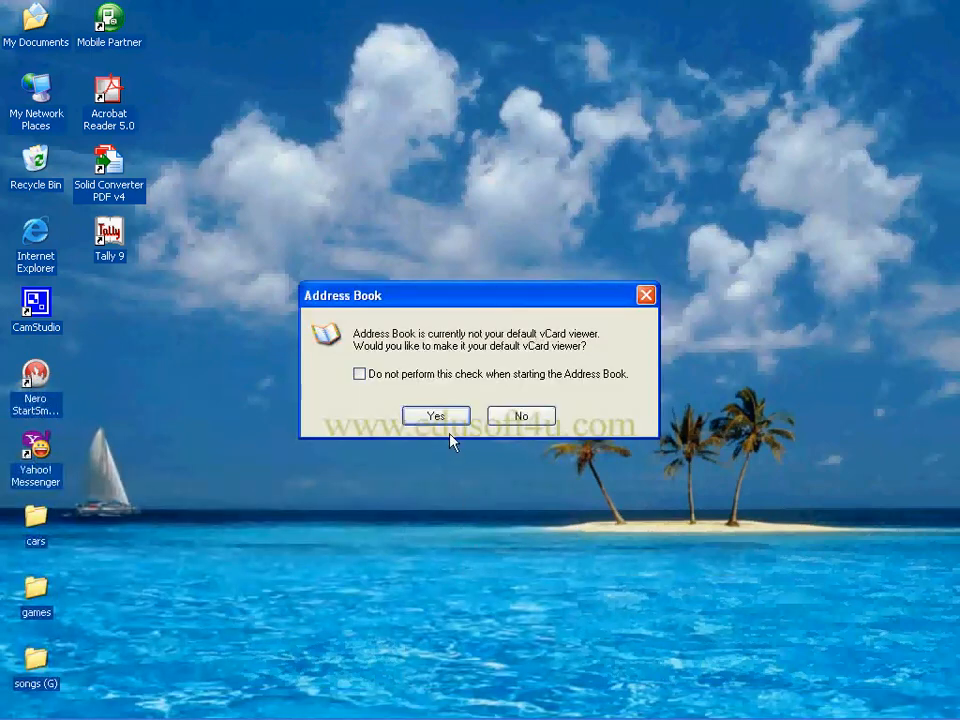
click(446, 425)
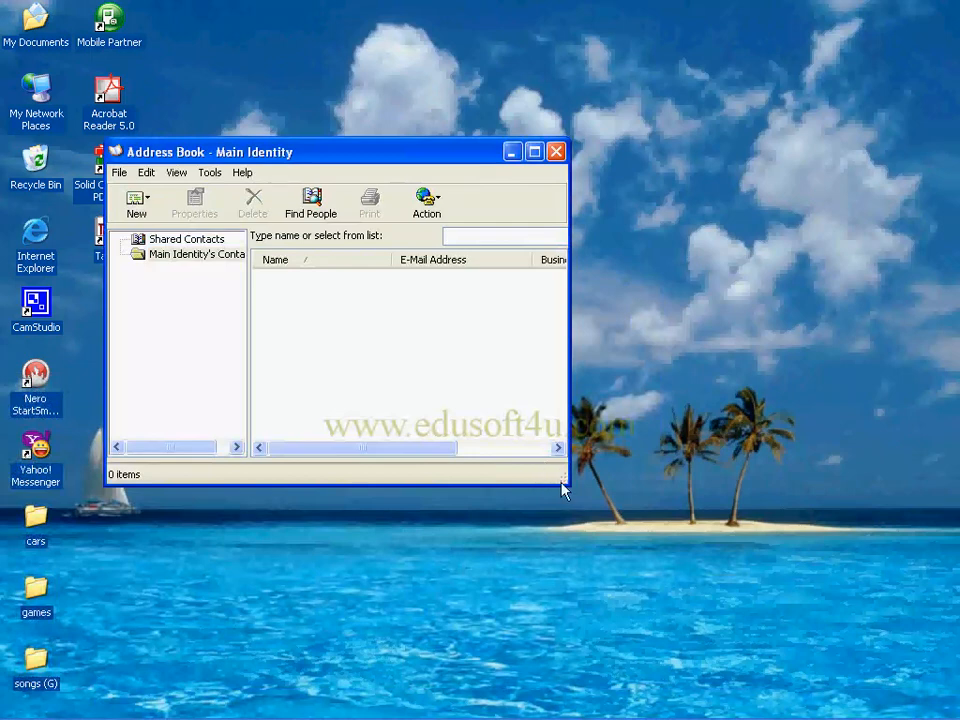
Enlarge the Address Book window and widen the folder pane until the full folder names fit
drag(565, 487, 750, 598)
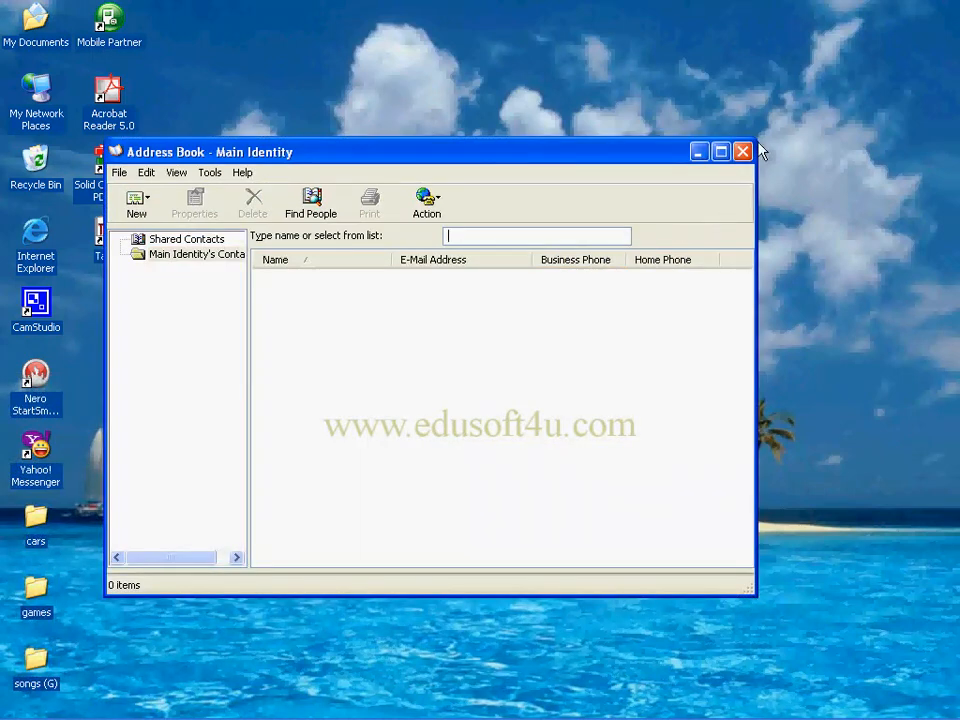
drag(759, 144, 845, 68)
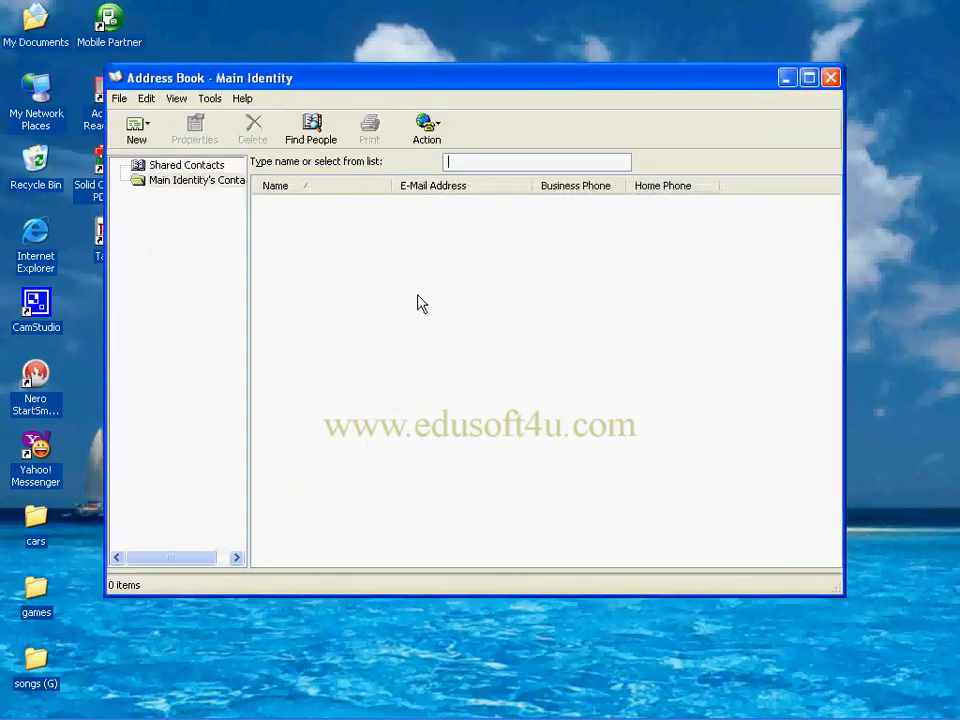
drag(249, 225, 282, 232)
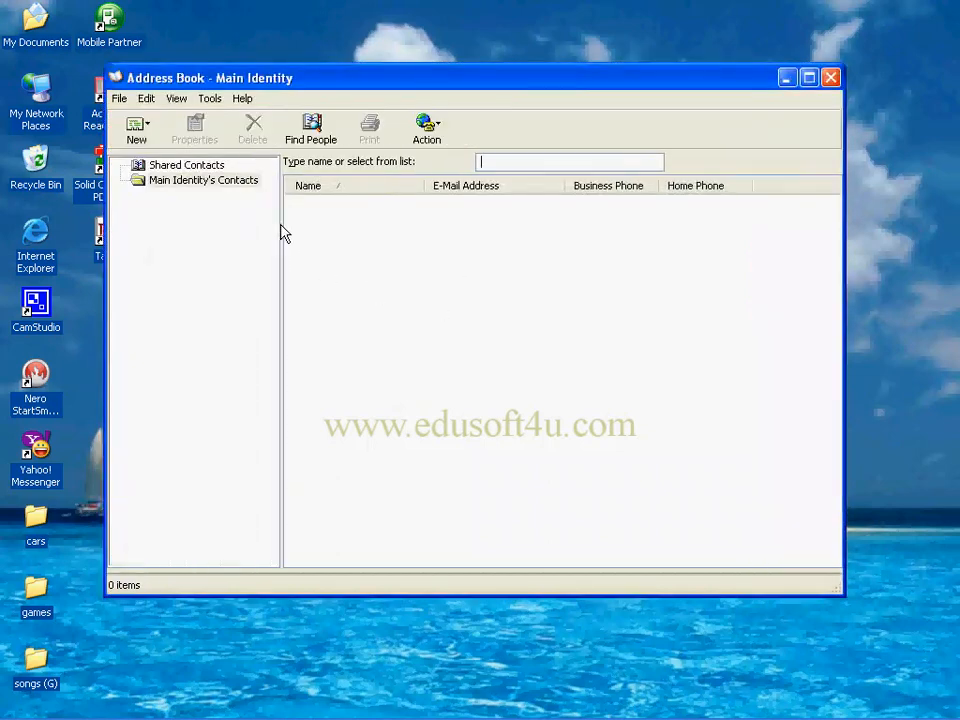
click(122, 100)
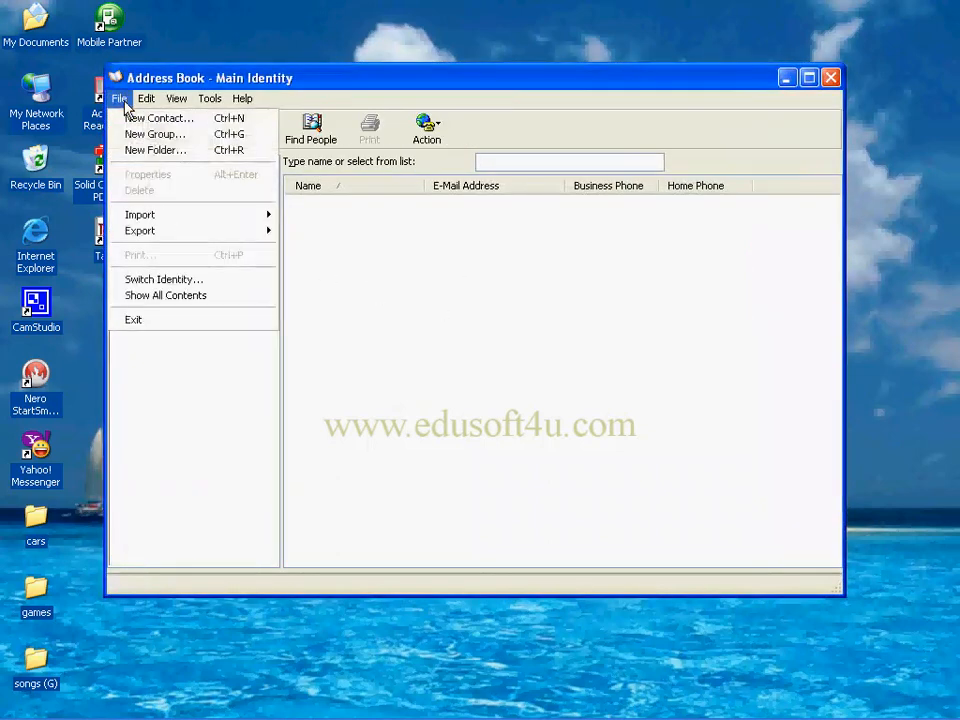
click(318, 244)
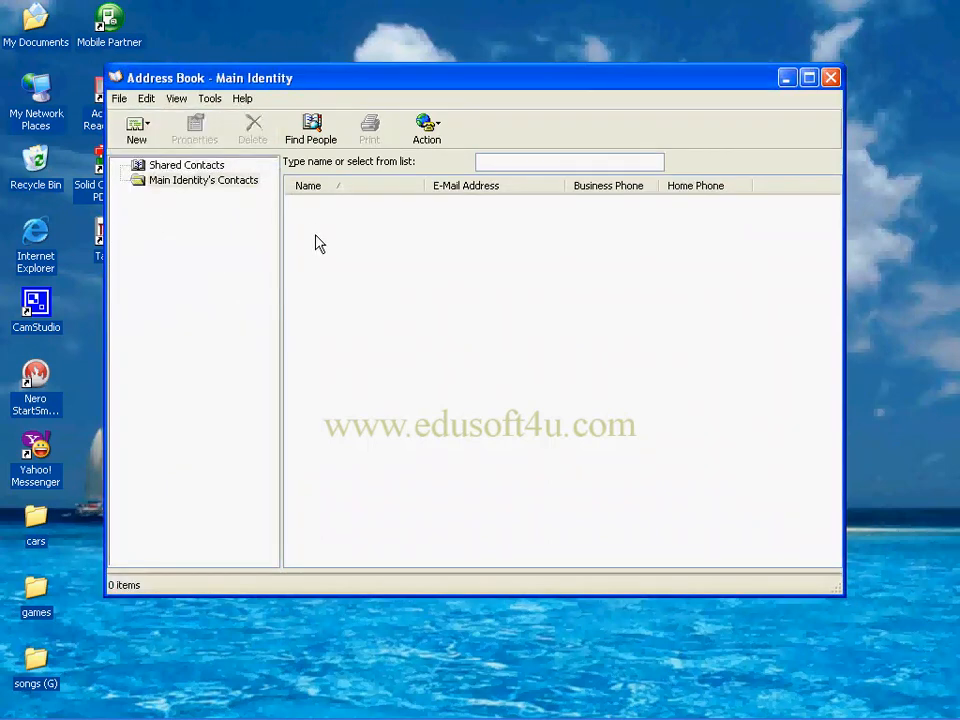
click(151, 146)
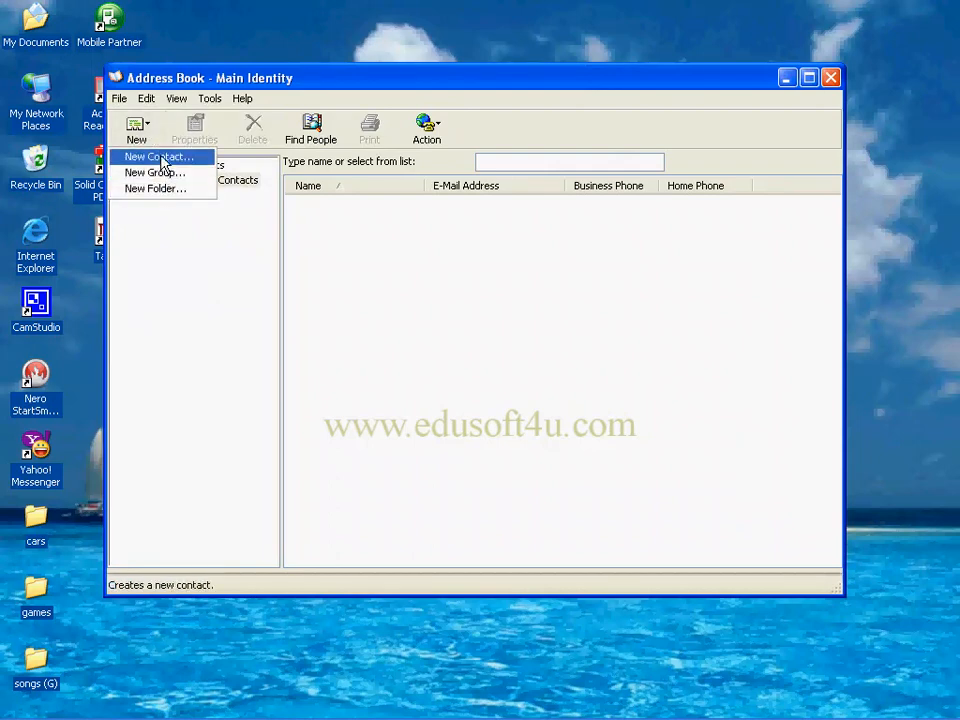
click(208, 243)
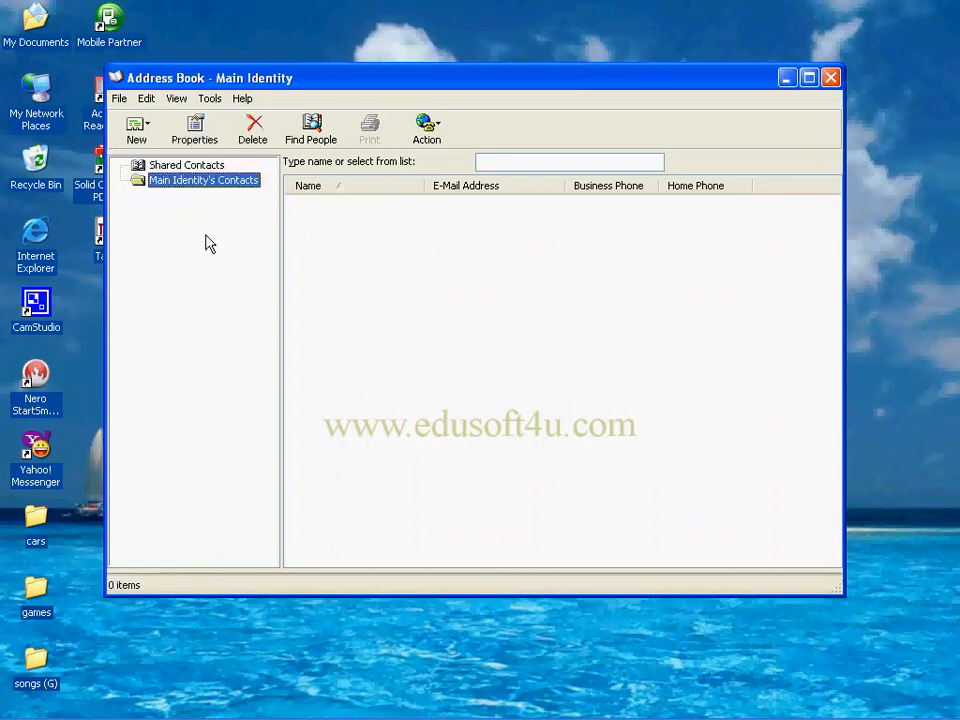
Create a new folder named Office under Main Identity's Contacts
click(203, 167)
click(200, 180)
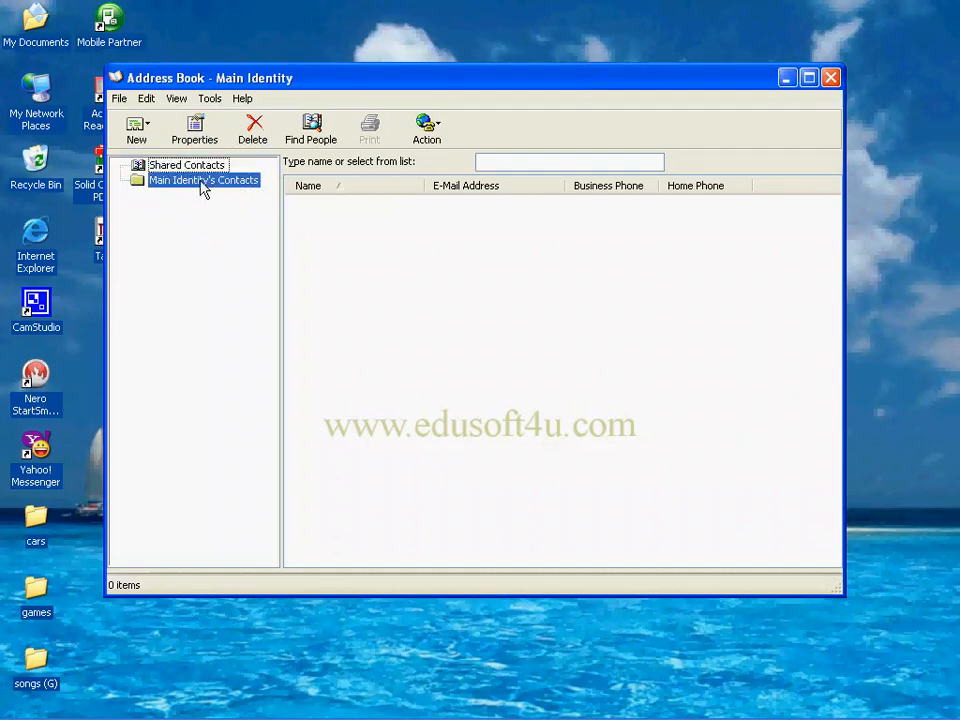
click(150, 146)
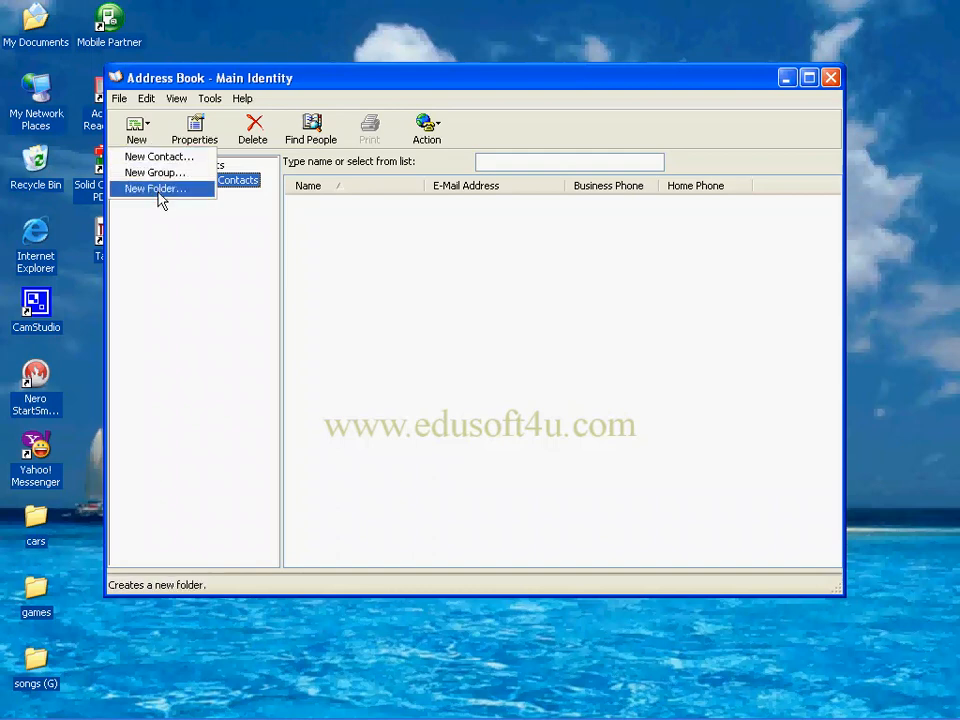
click(158, 189)
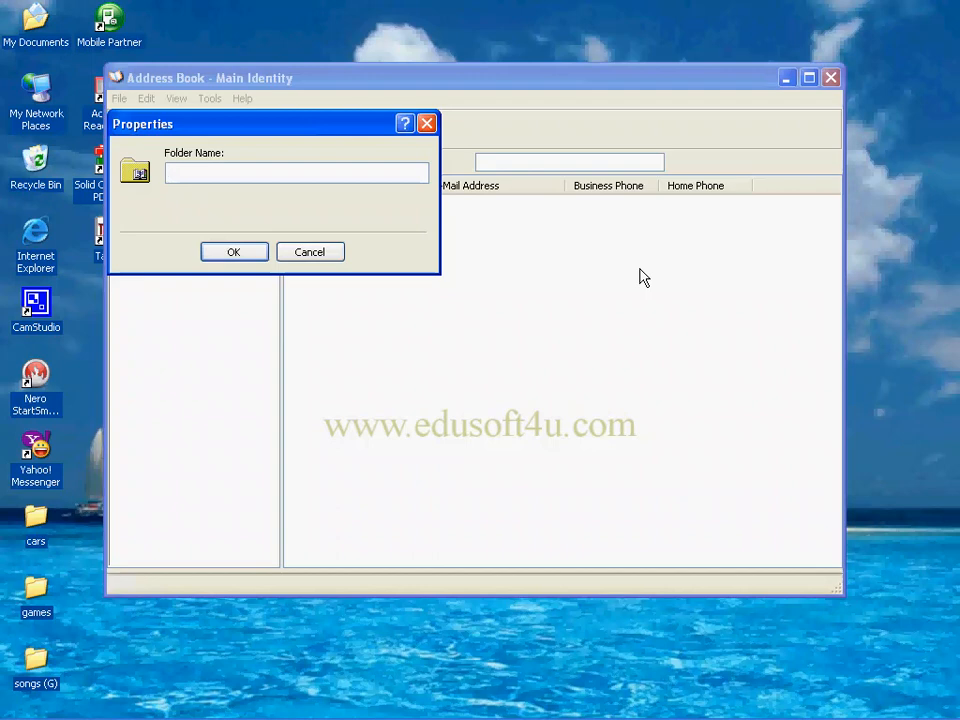
text(oOffice)
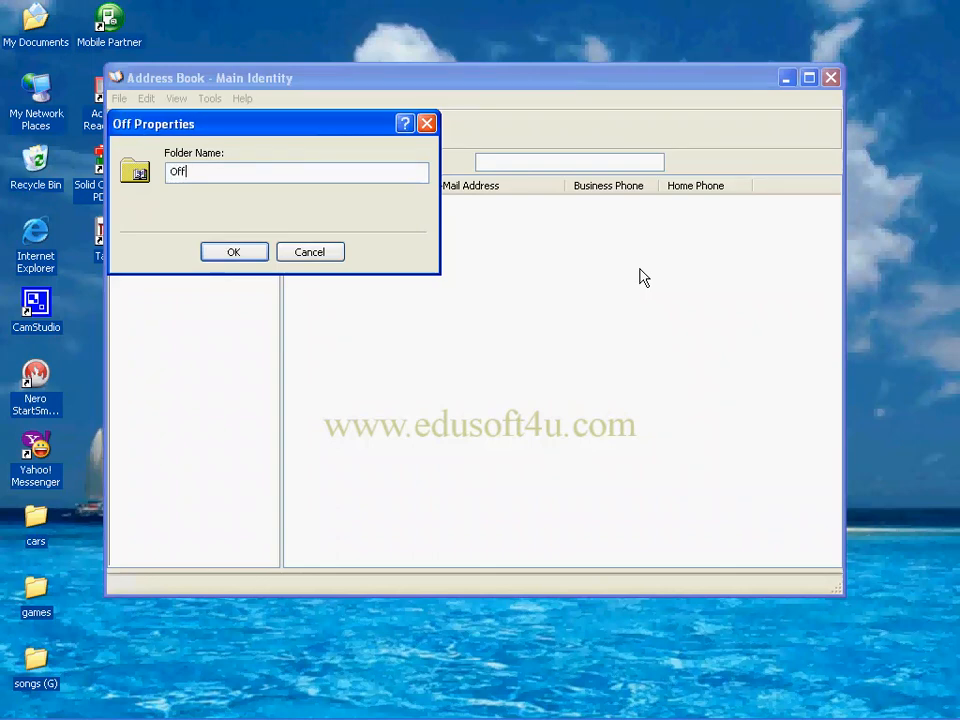
click(234, 256)
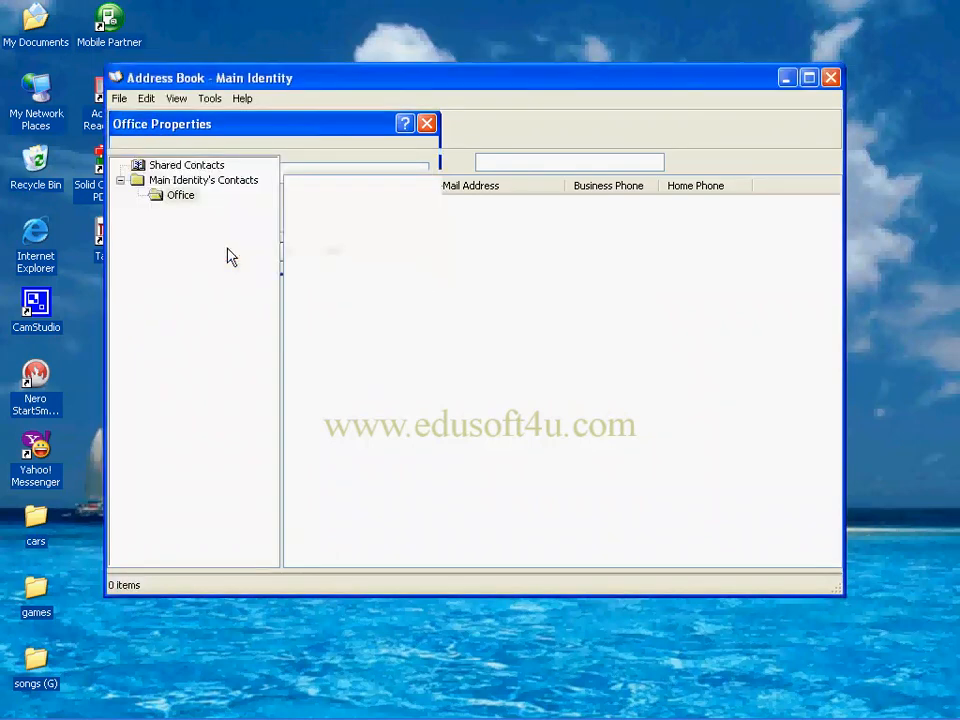
Create another folder named House under Main Identity's Contacts
click(163, 185)
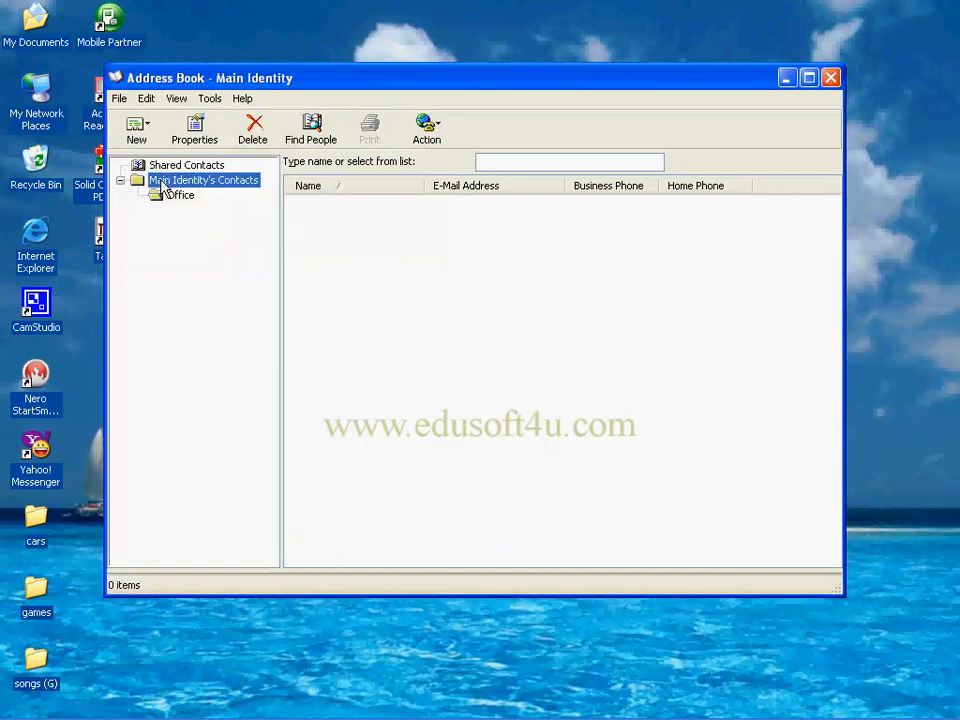
click(136, 130)
click(156, 189)
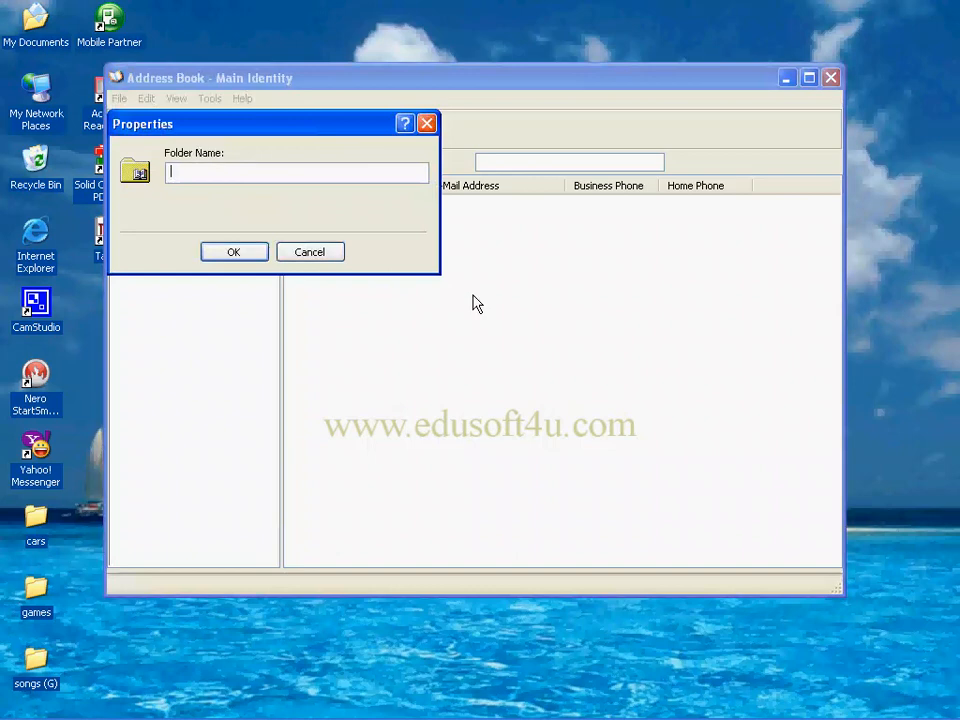
text(House)
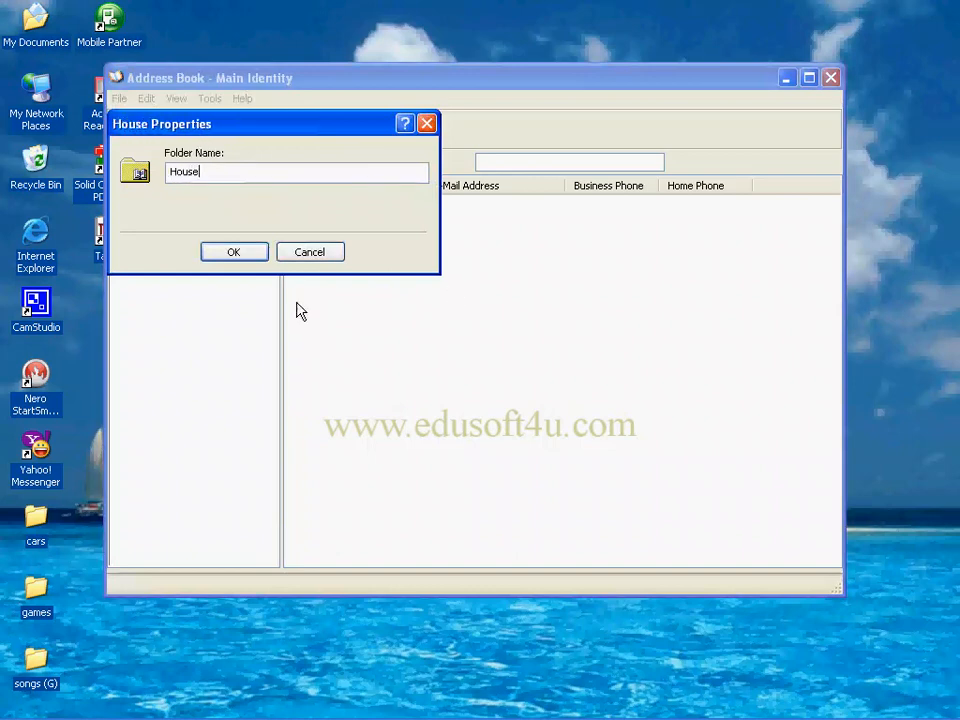
click(234, 256)
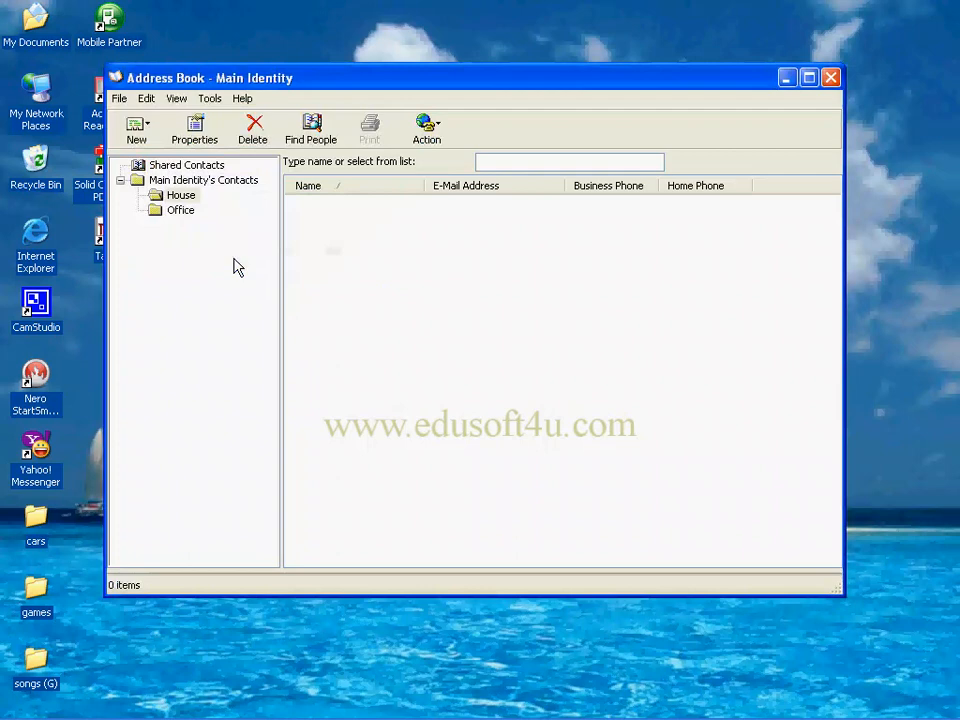
Look through the House and Office folders by switching between them
click(172, 211)
click(169, 196)
click(175, 215)
key(Up)
key(Down)
key(Up)
click(175, 215)
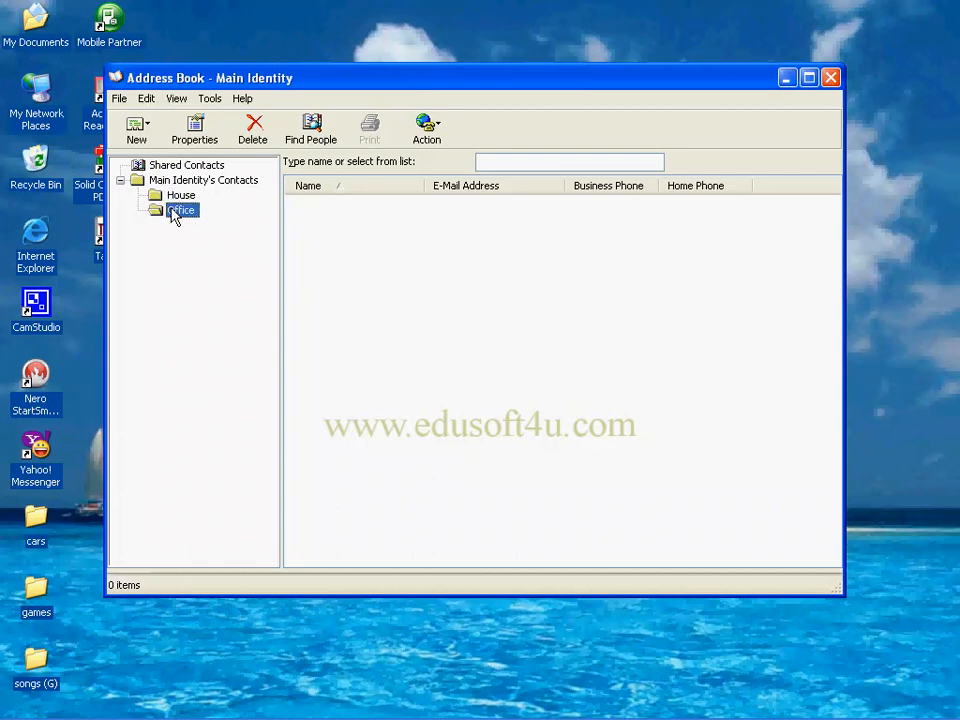
click(168, 195)
click(172, 209)
Create a new group named HouseFriends in the House folder, without adding members
click(169, 193)
click(134, 127)
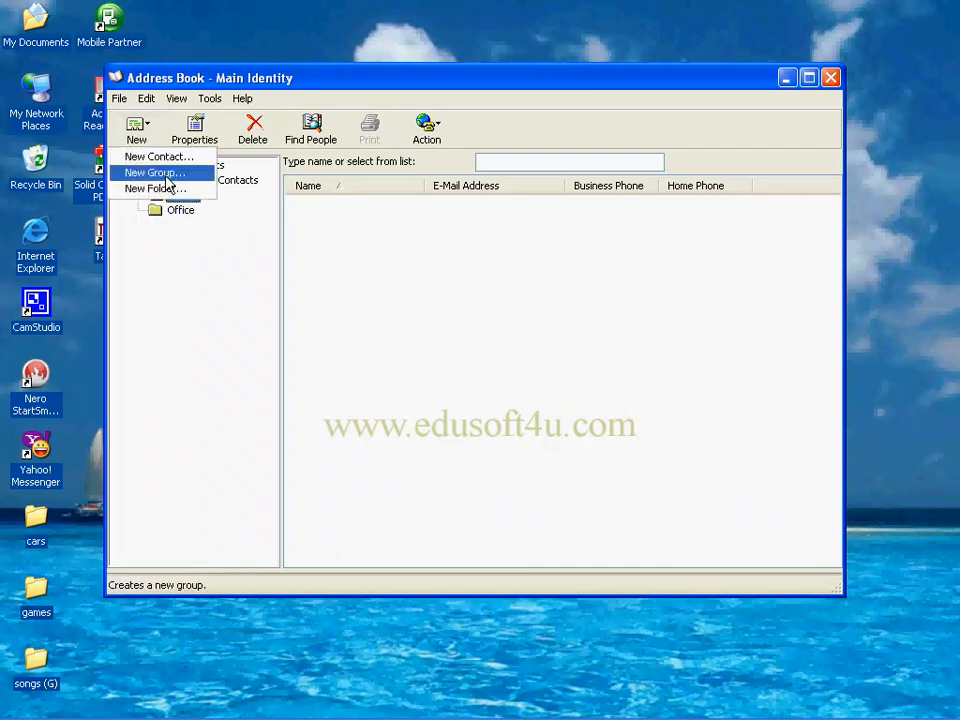
click(155, 173)
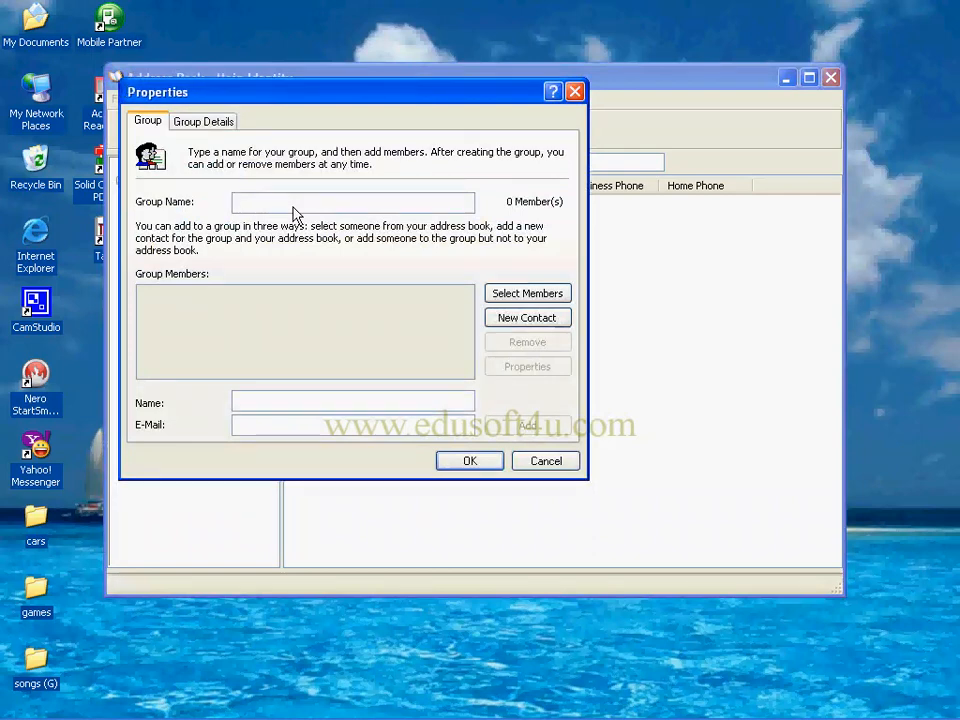
text(Hou)
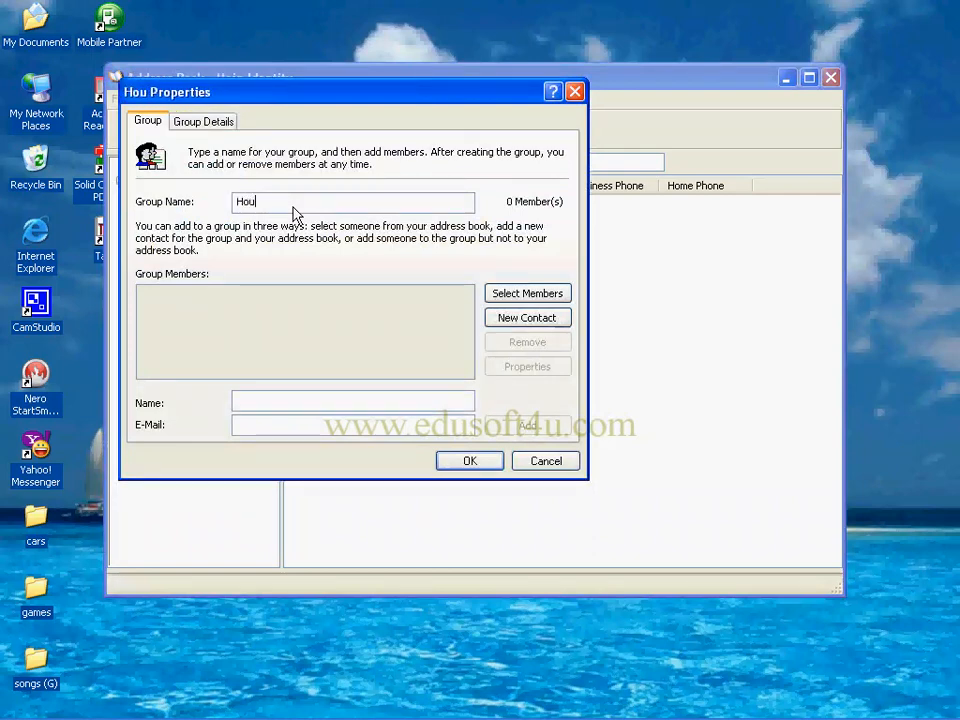
text(seF)
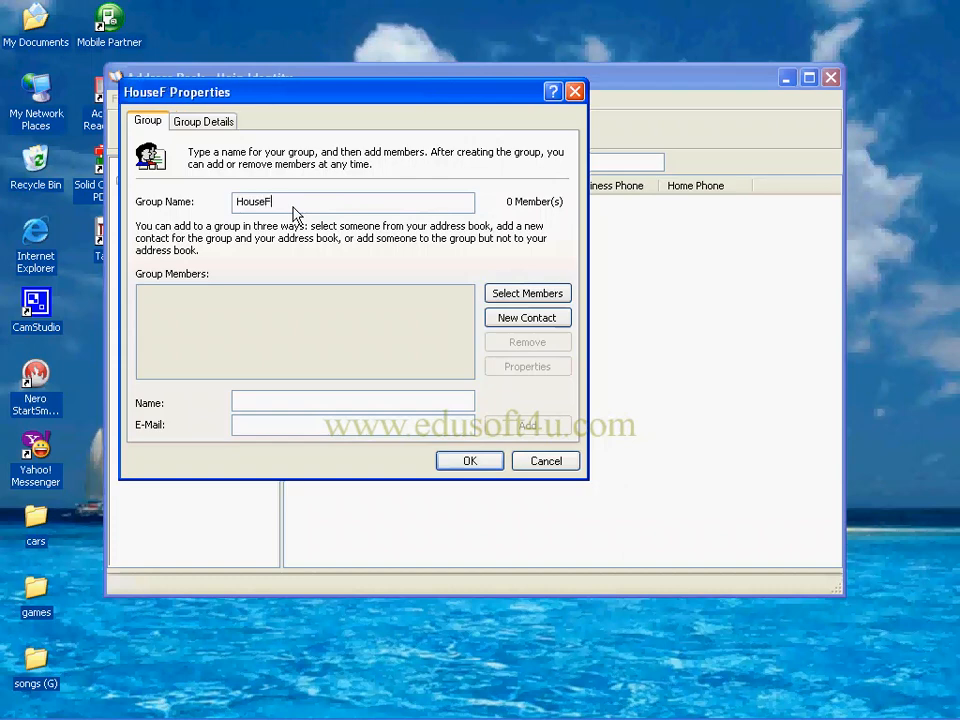
text(riends)
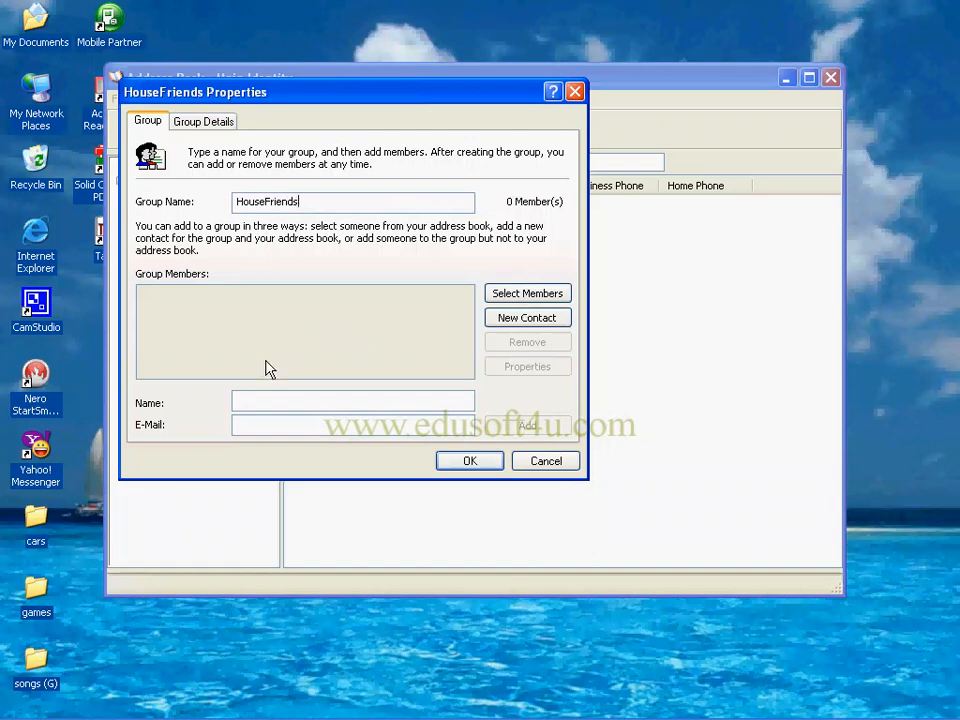
click(482, 462)
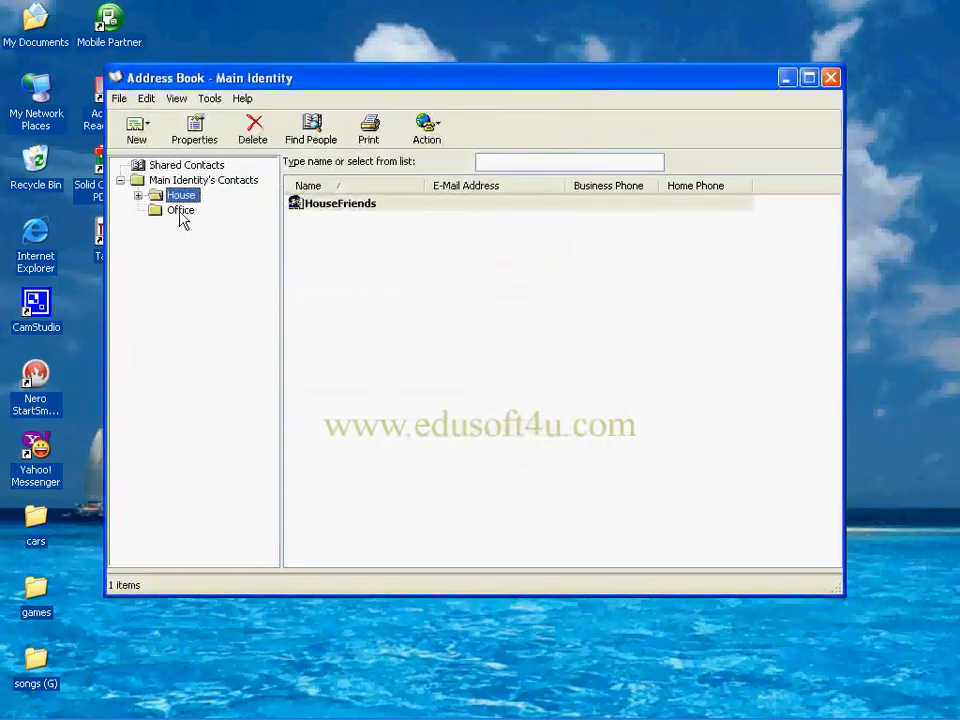
Create a new group named HouseRelatives in the House folder, without adding members
click(152, 148)
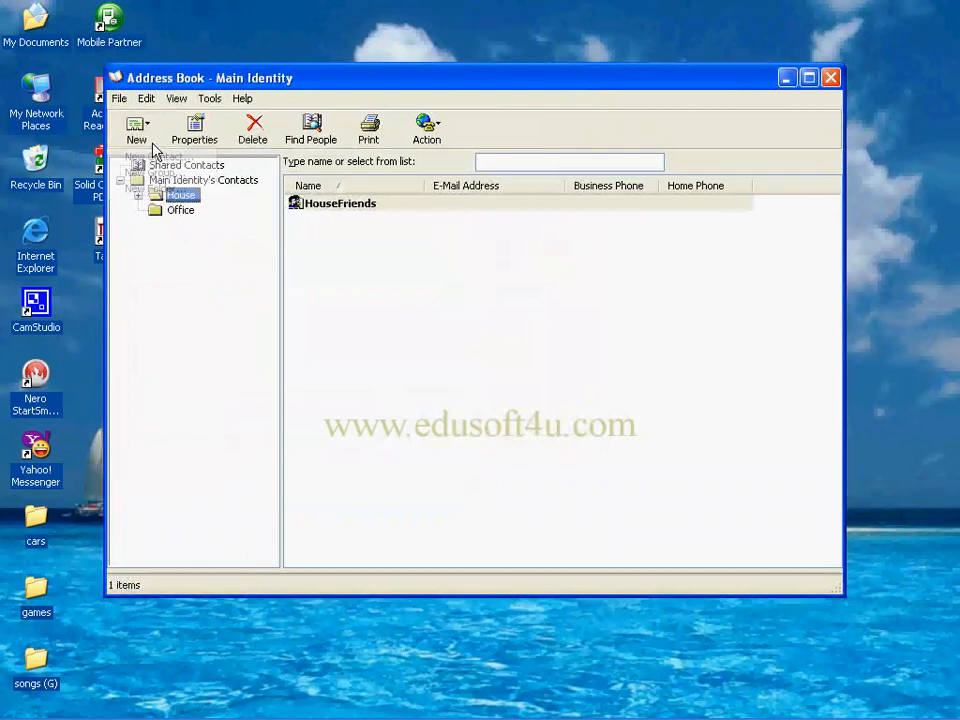
click(160, 173)
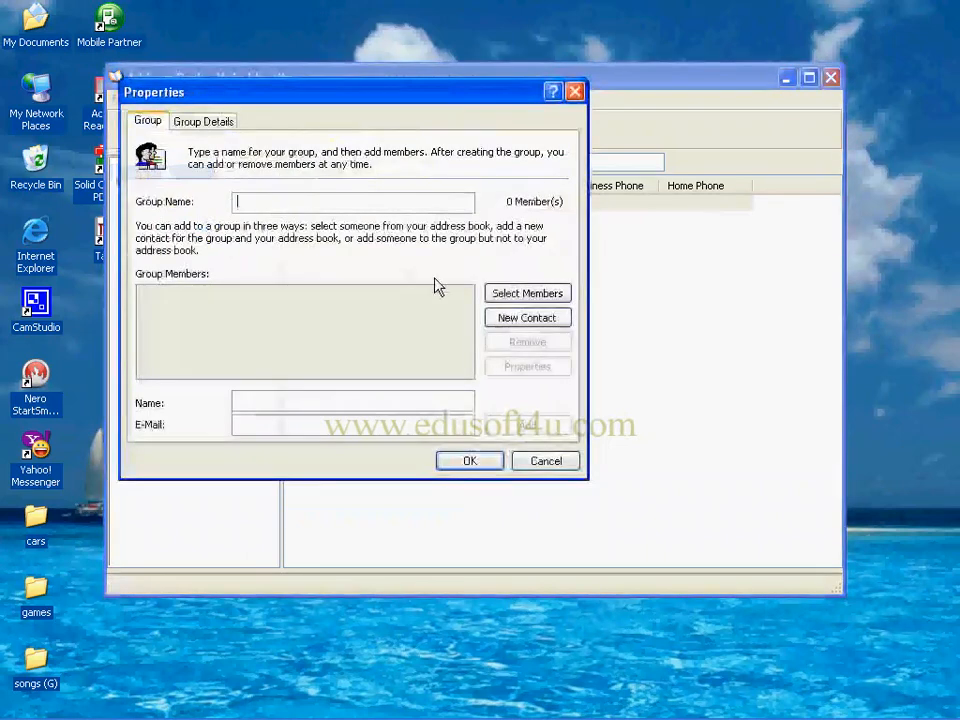
text(hous)
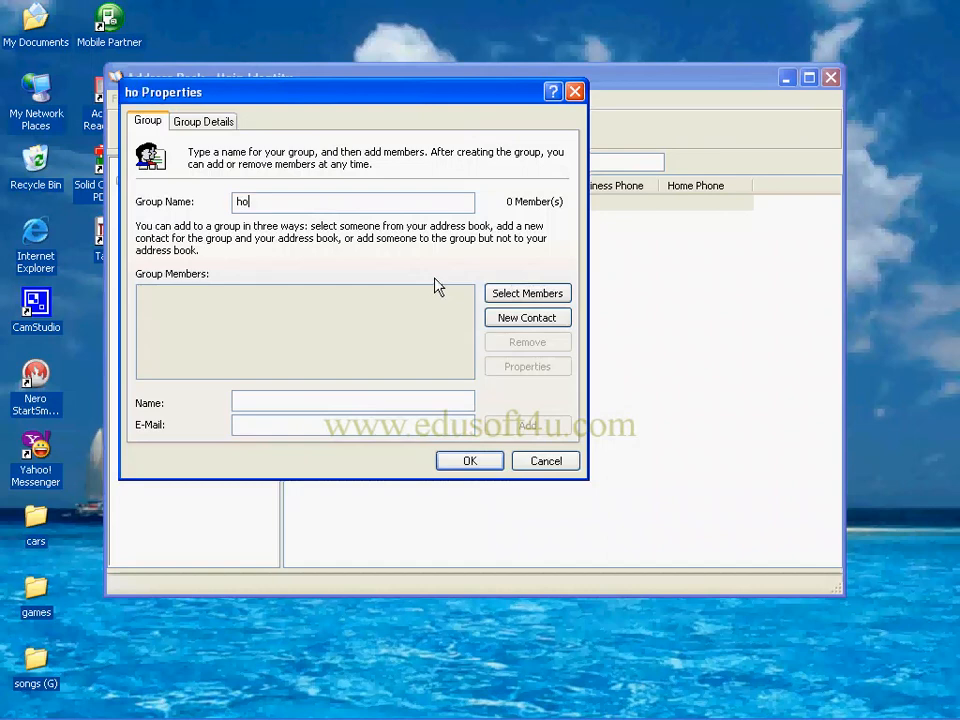
key(BackSpace)
key(BackSpace)
key(BackSpace)
key(BackSpace)
text(House)
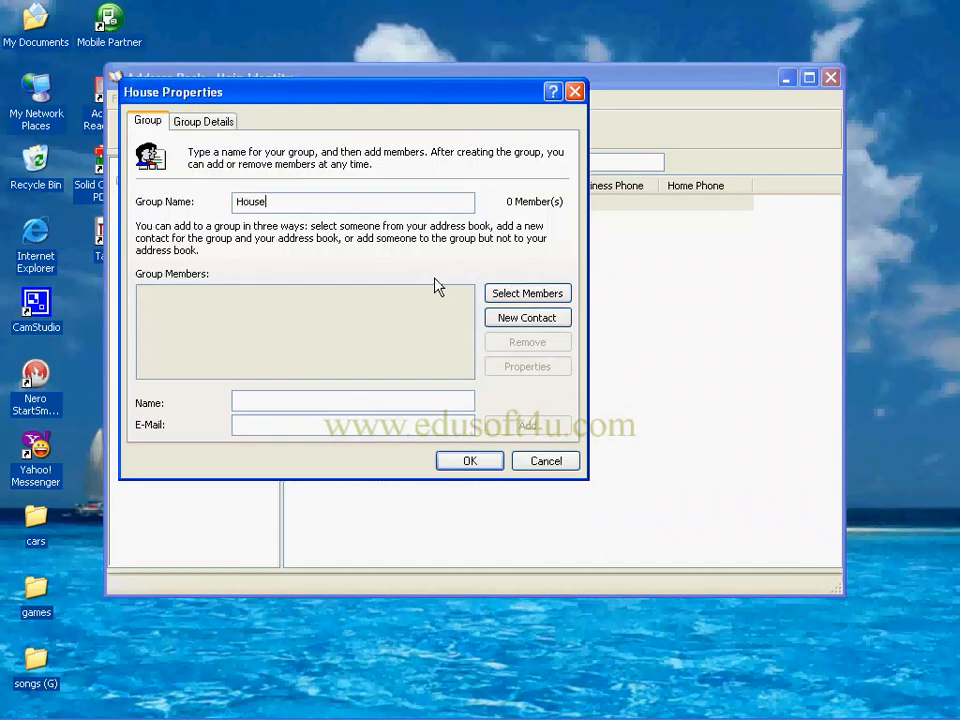
text(Re)
text(la)
text(ives)
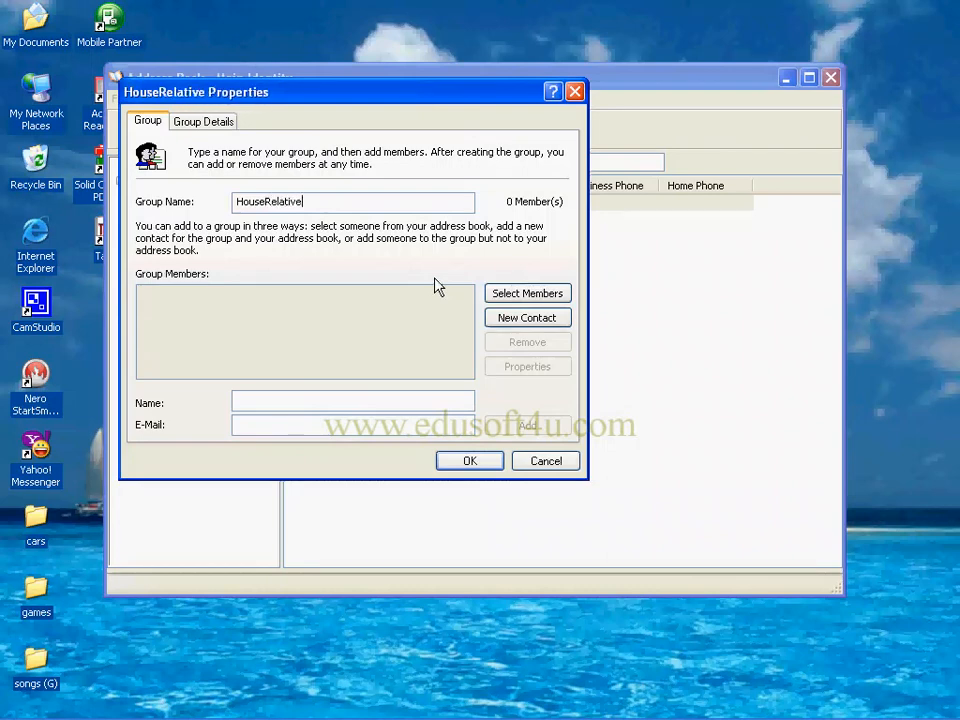
click(469, 462)
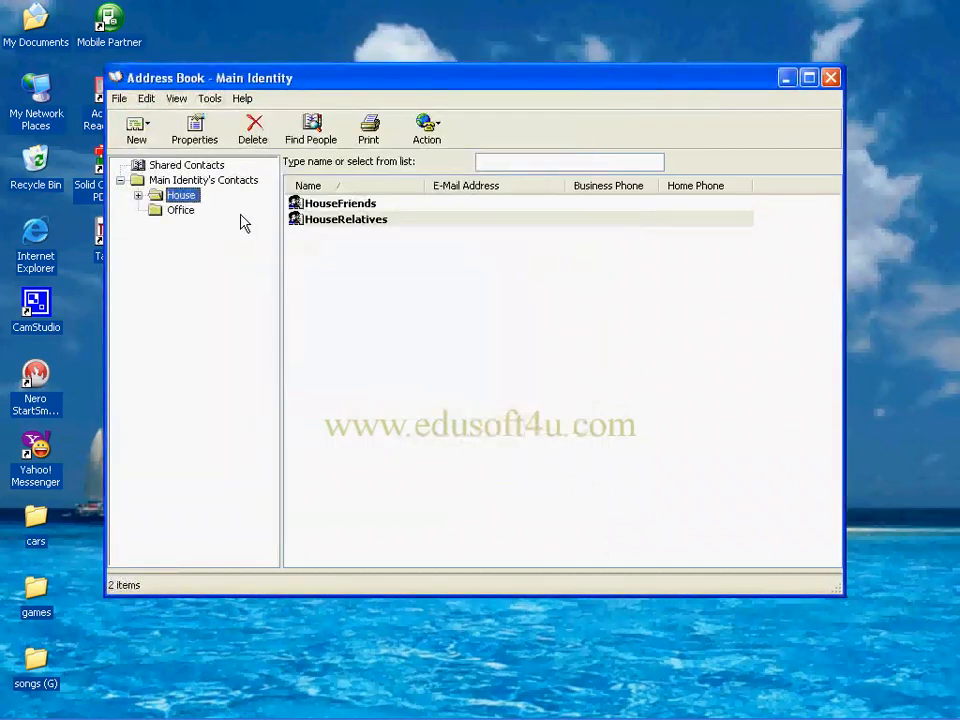
Create a new group named Friends in the Office folder, without adding members
click(172, 212)
click(140, 130)
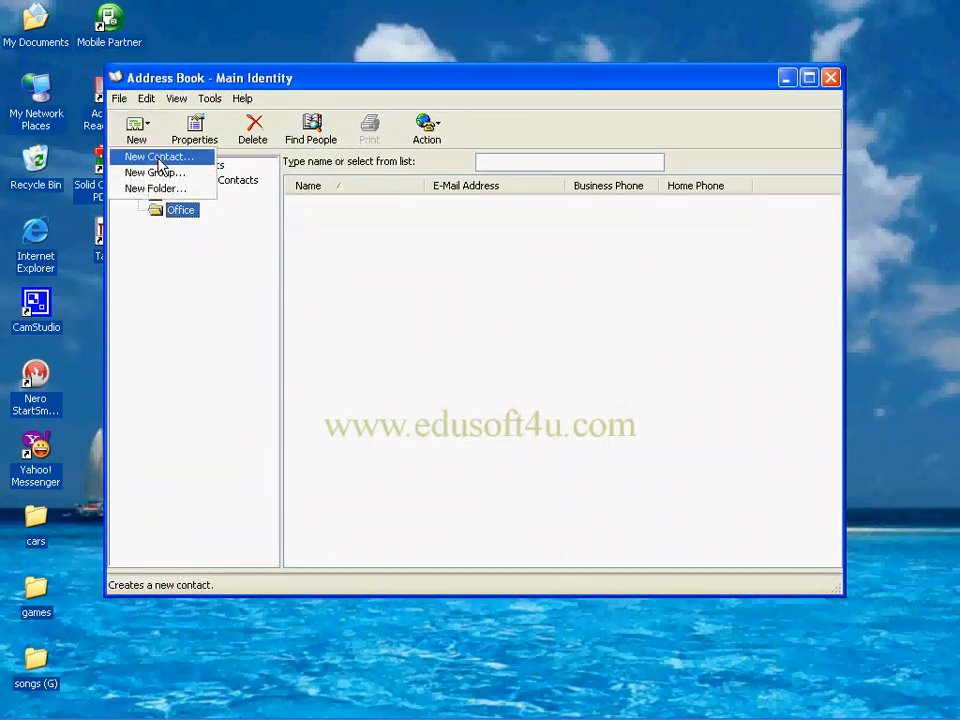
click(152, 173)
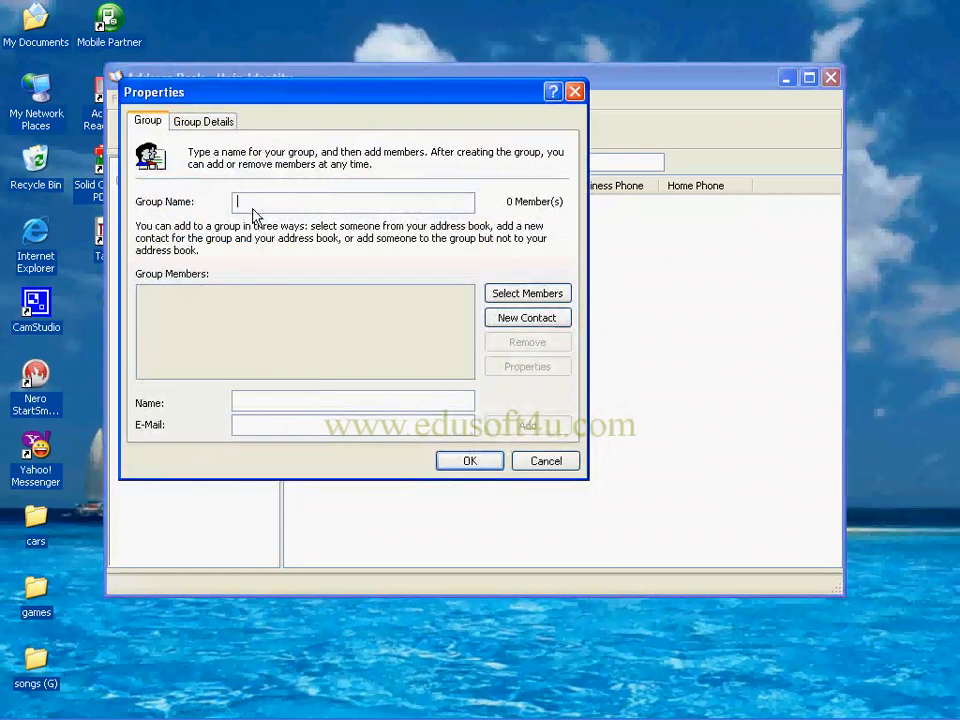
text(Fr)
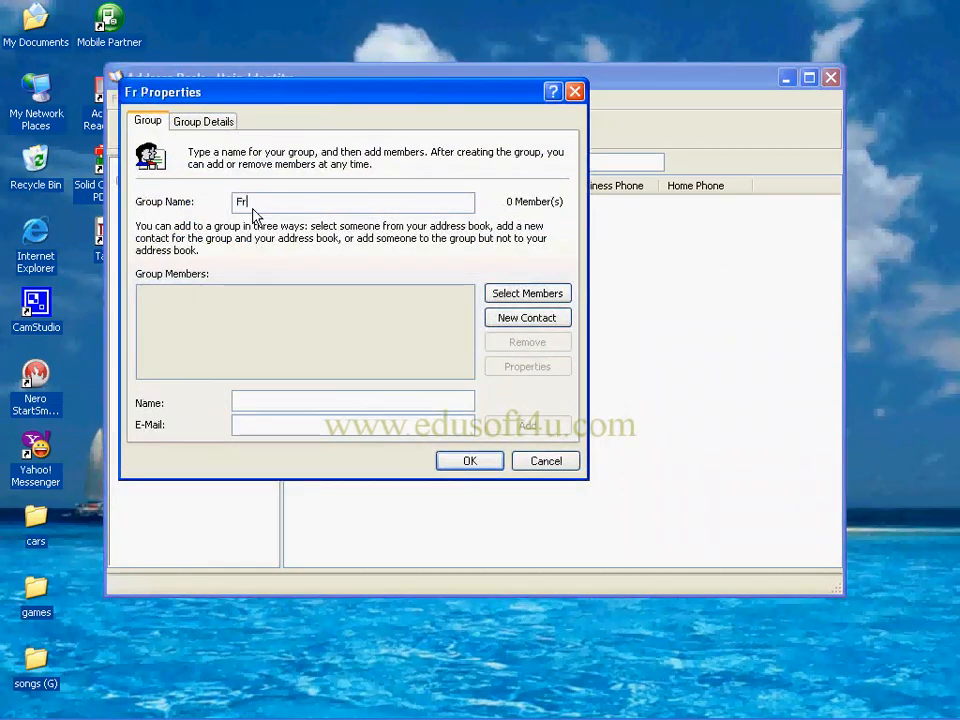
text(iends)
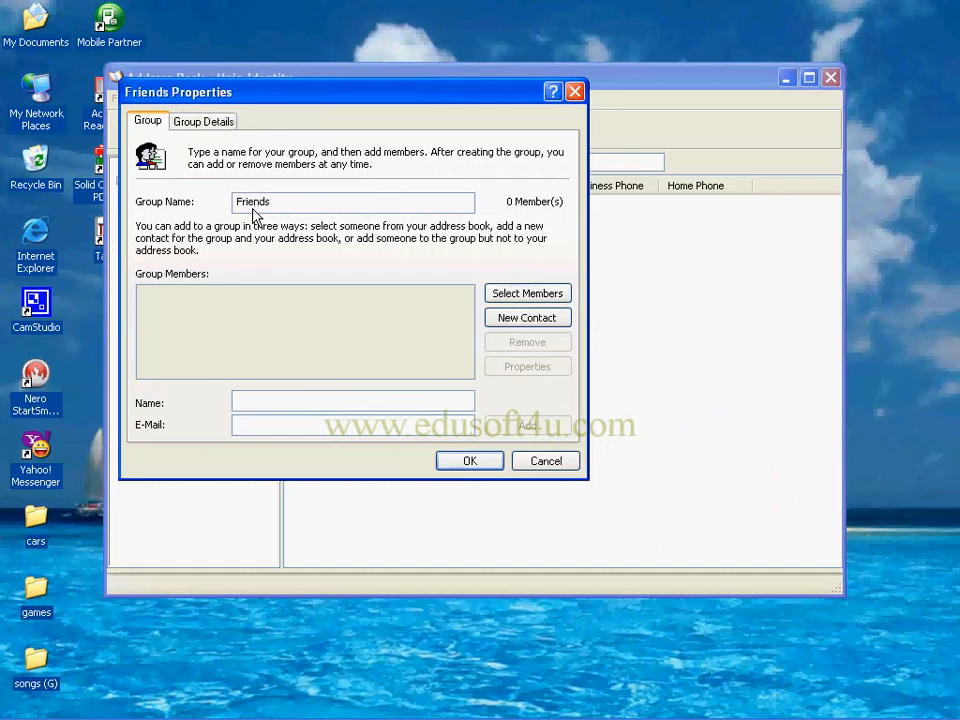
click(468, 462)
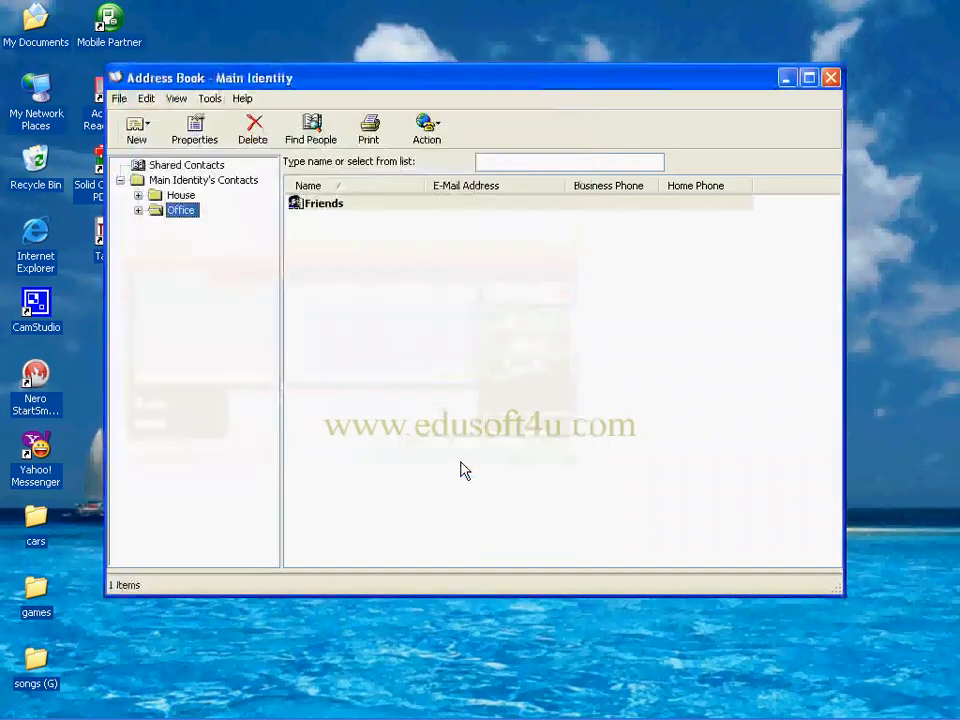
Create another group named Staff in the Office folder, without adding members
click(153, 146)
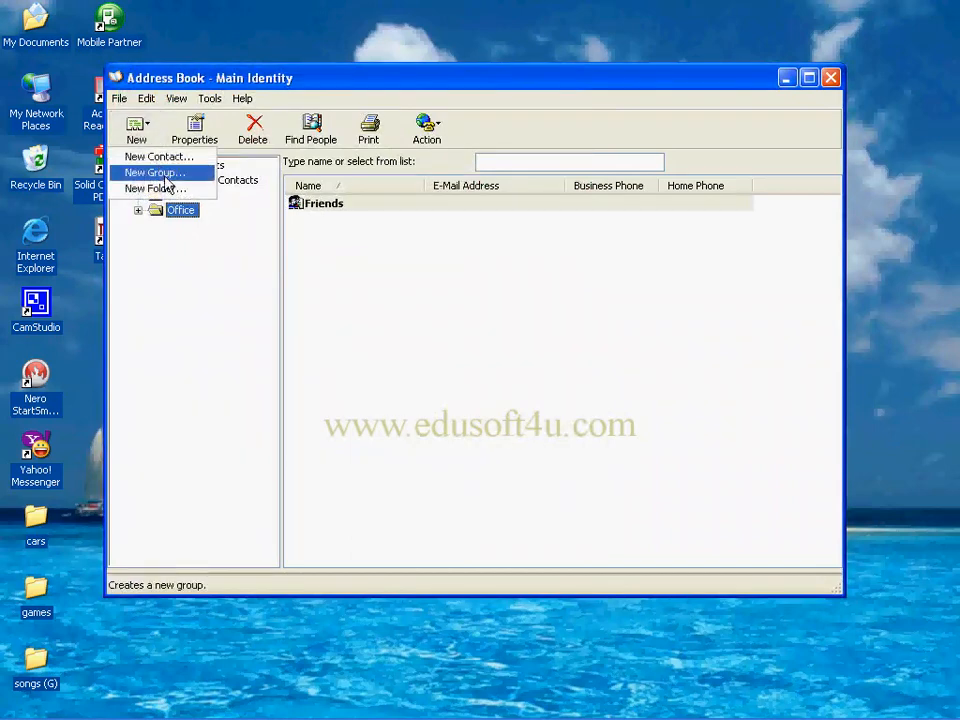
click(171, 174)
text(s)
key(BackSpace)
text(Staff)
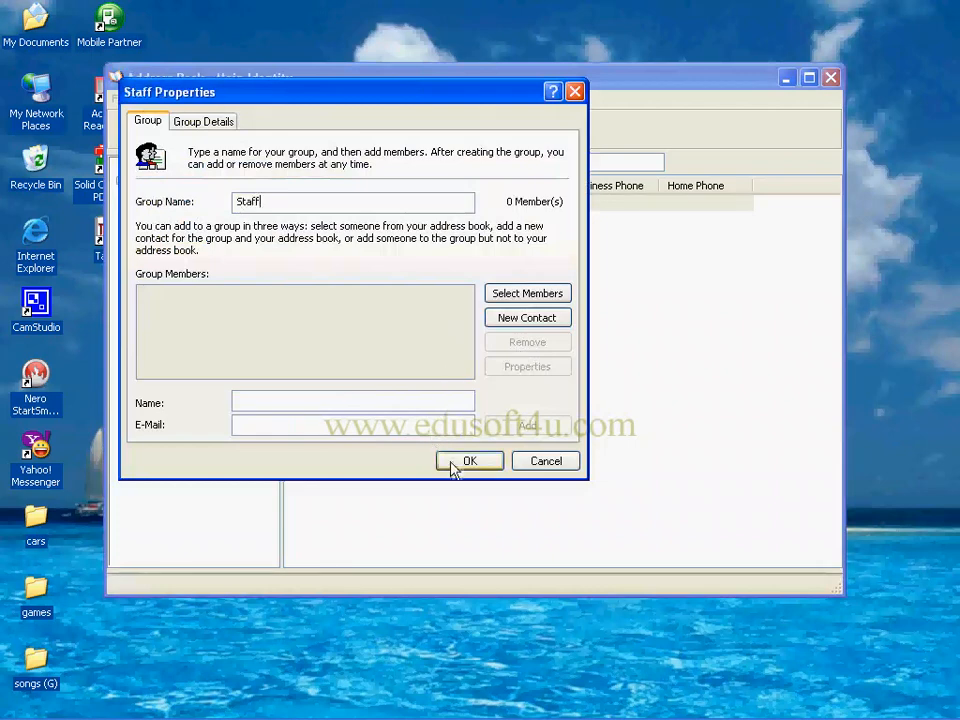
click(453, 464)
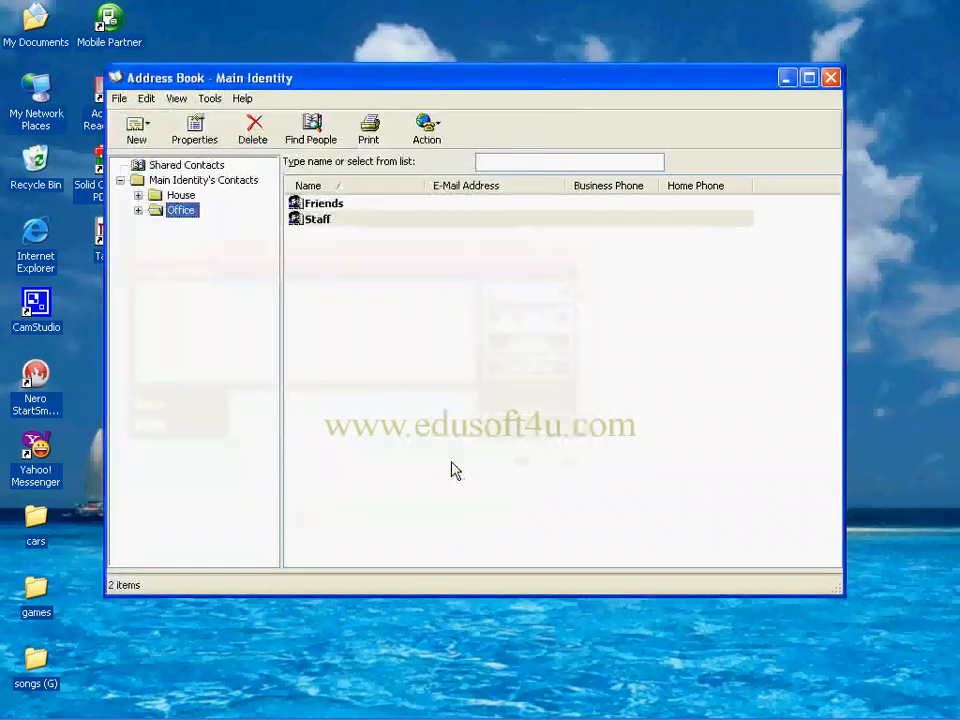
Start a new contact in the House folder's HouseFriends group and enter the contact's first name
click(139, 196)
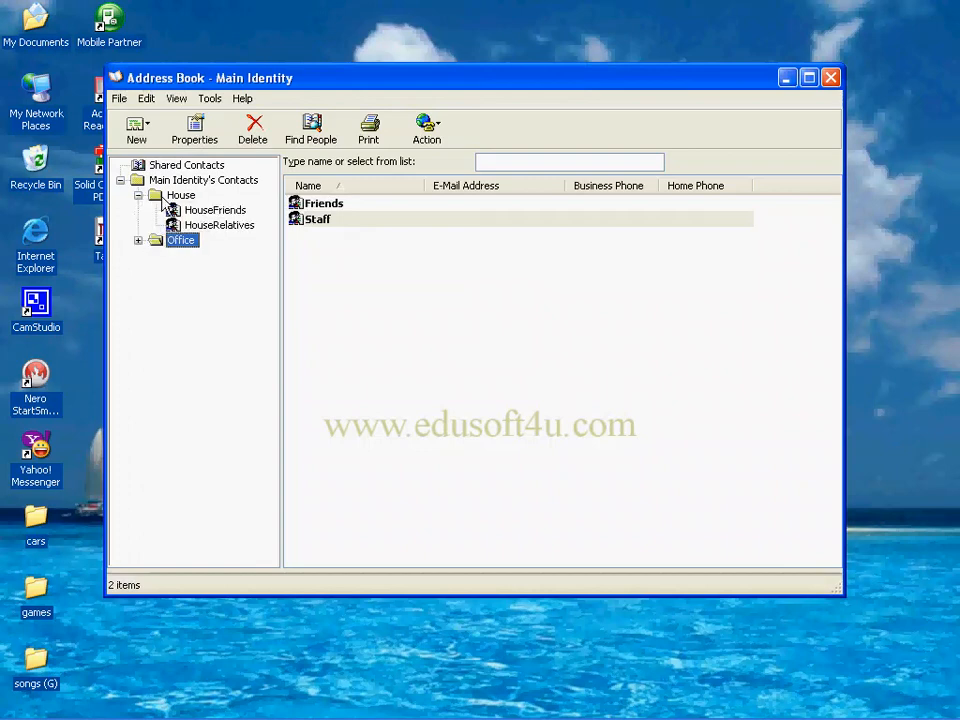
click(160, 198)
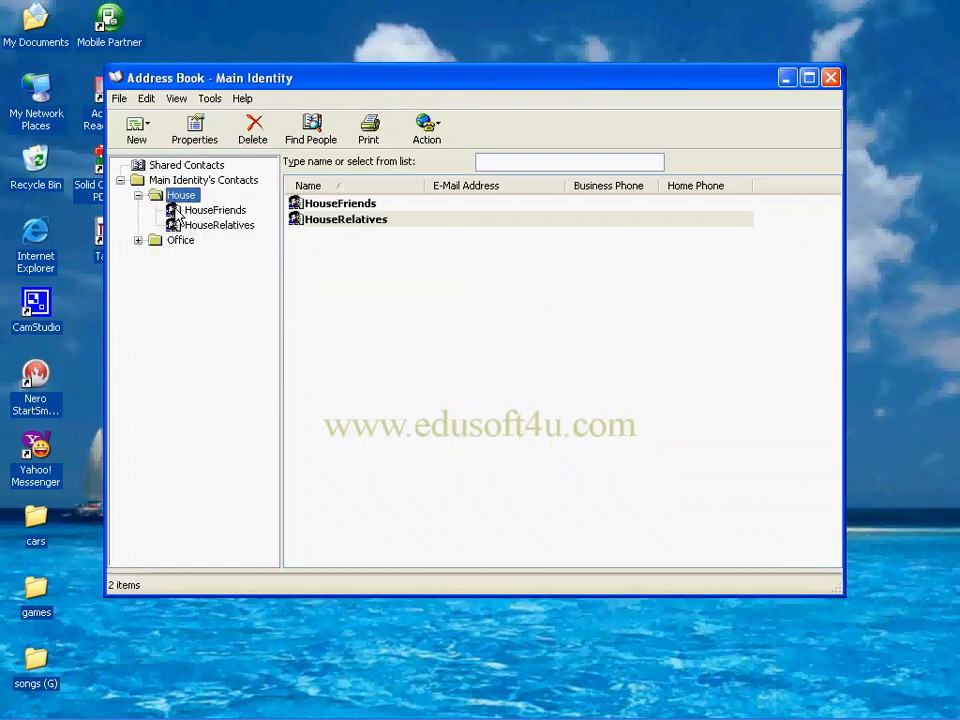
click(181, 213)
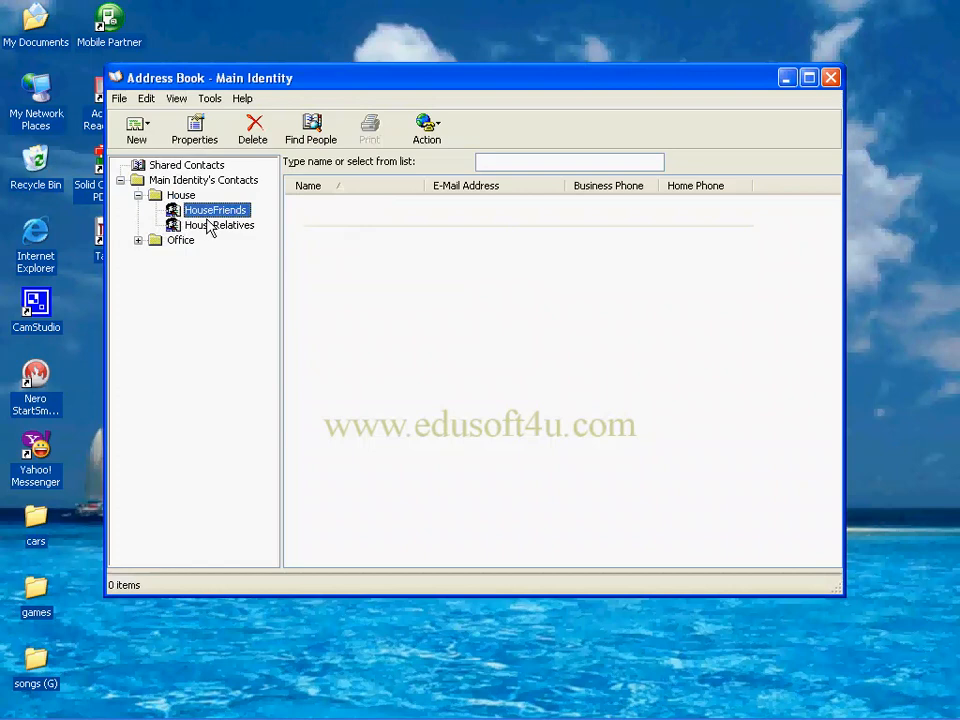
click(146, 124)
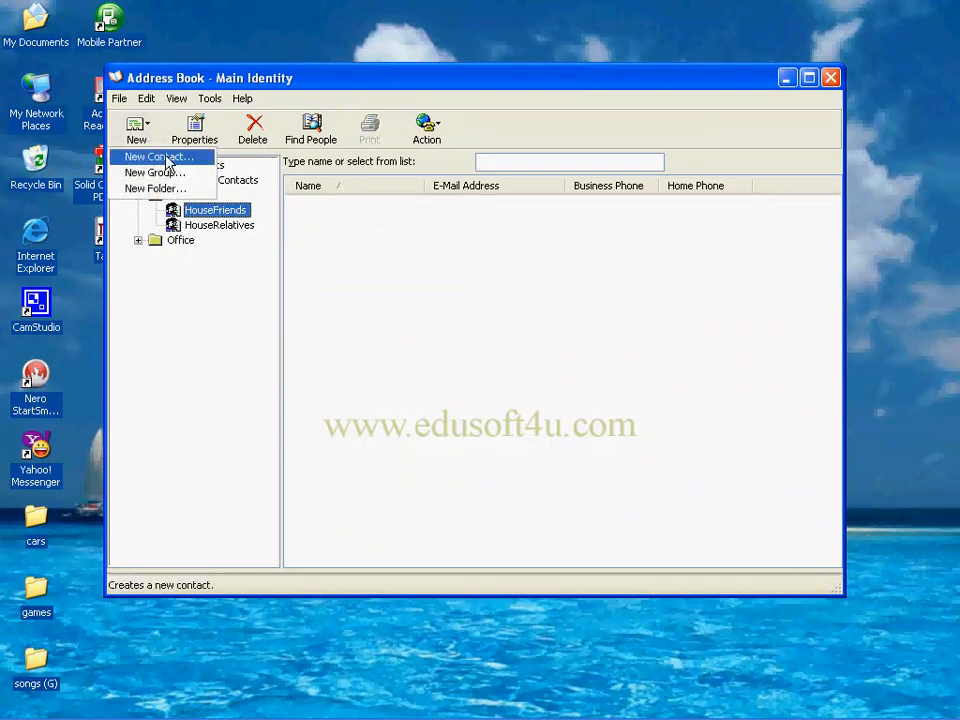
click(167, 160)
drag(206, 97, 343, 162)
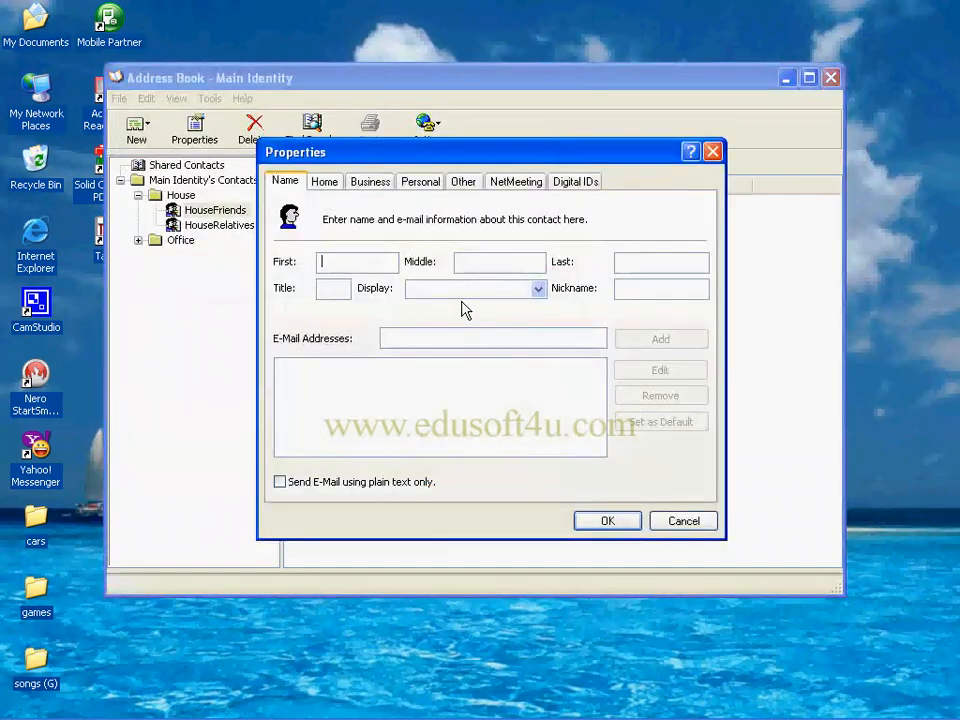
text(Raju)
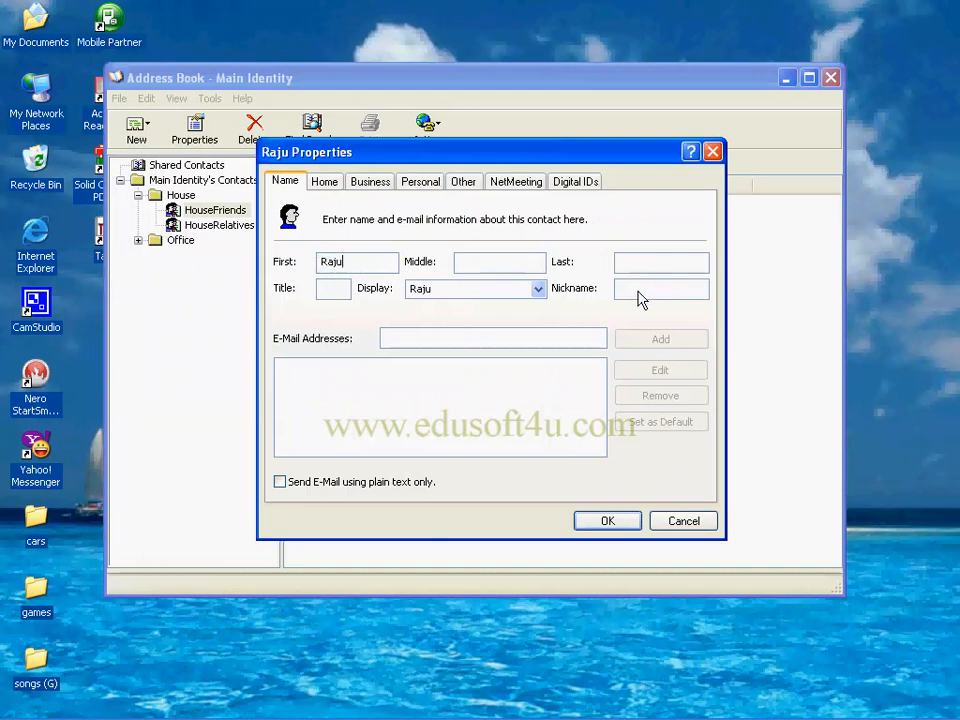
click(412, 342)
Look through the new contact's Home, Business, Personal, Other, NetMeeting and Digital IDs details, ending at the Name details
click(326, 187)
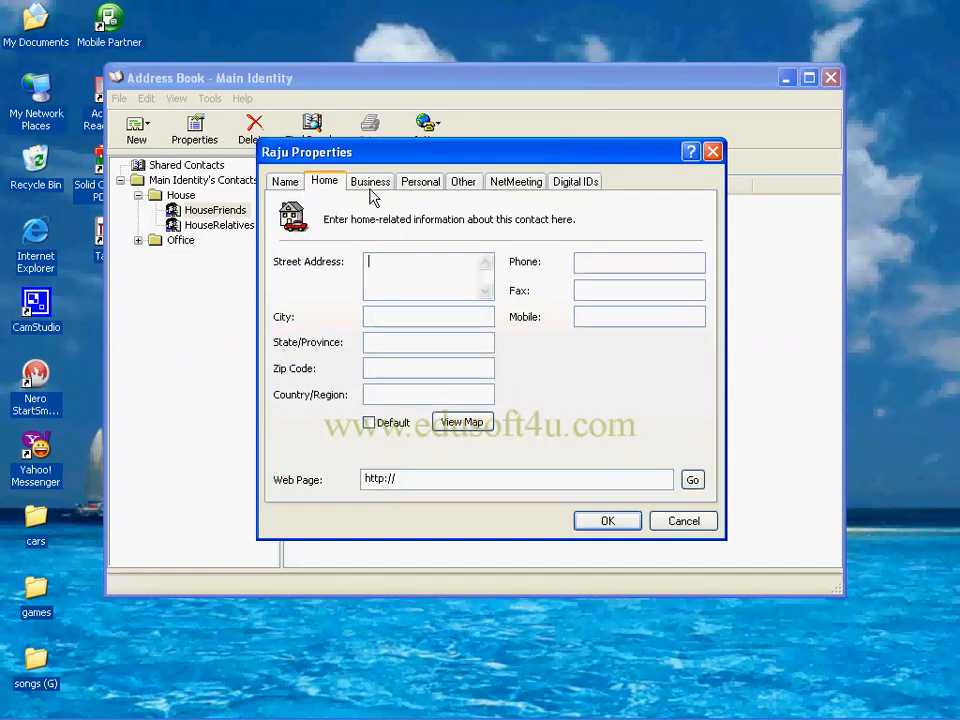
click(369, 186)
click(414, 186)
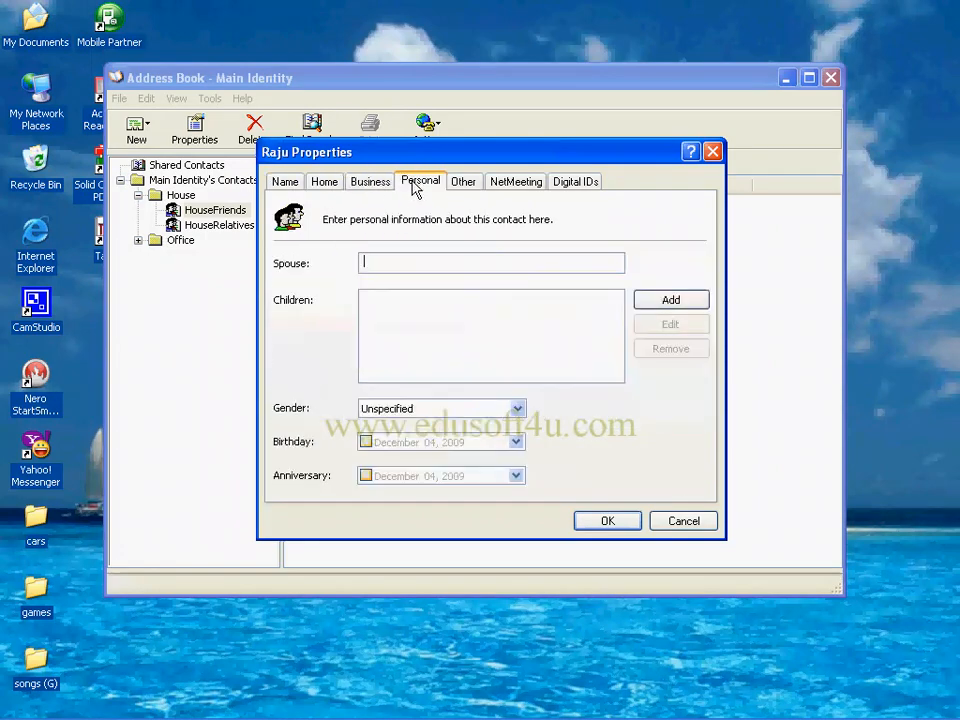
click(463, 184)
click(498, 187)
click(568, 188)
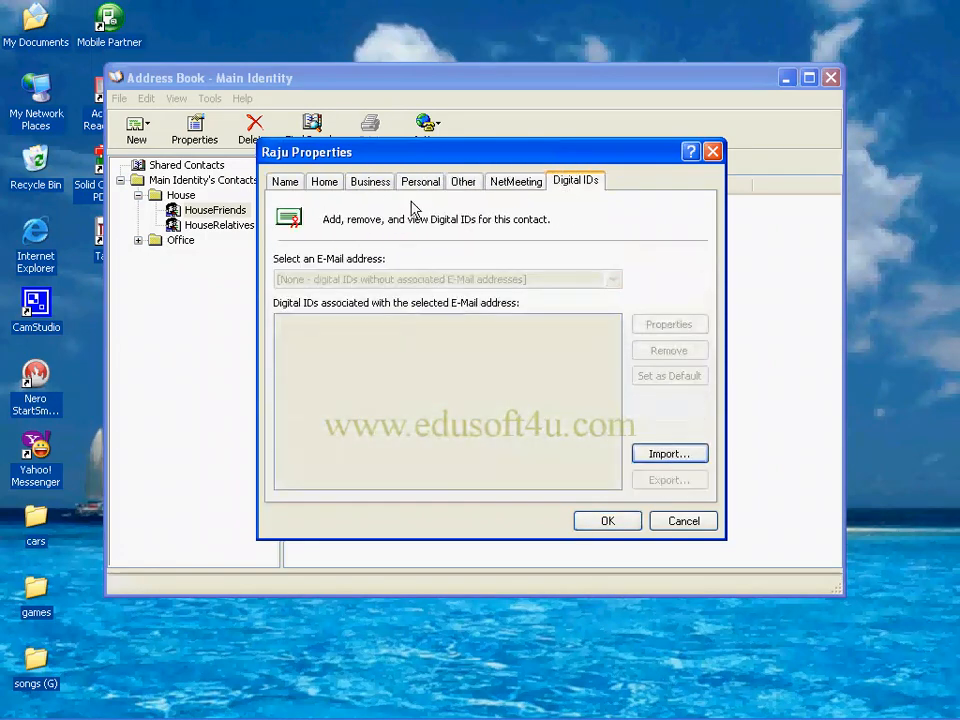
click(286, 185)
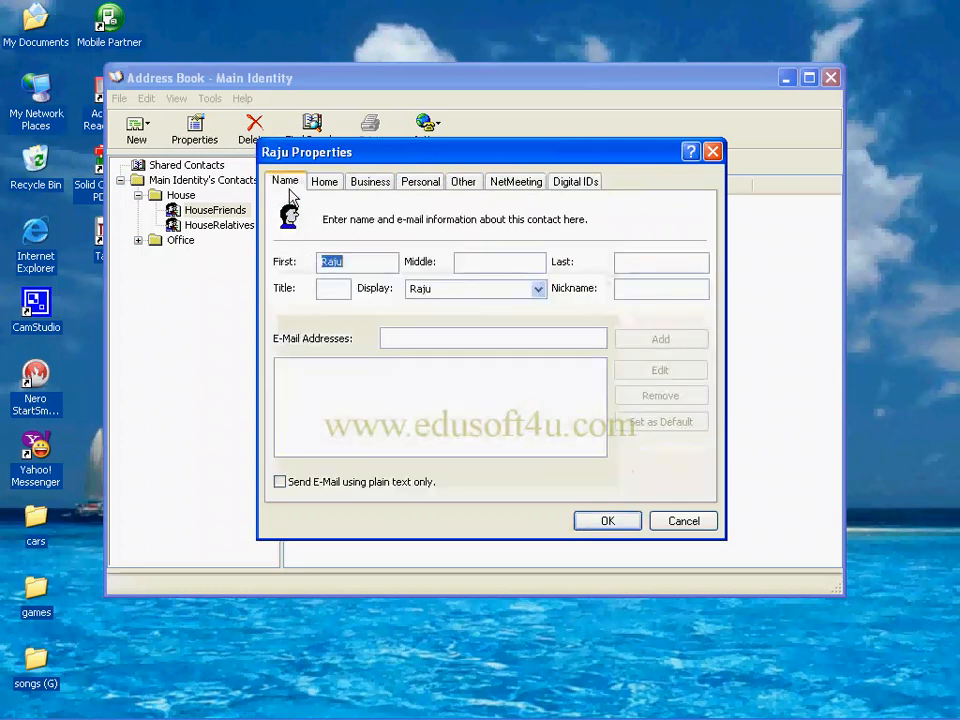
Save the new contact and show the members of the HouseFriends group
click(596, 527)
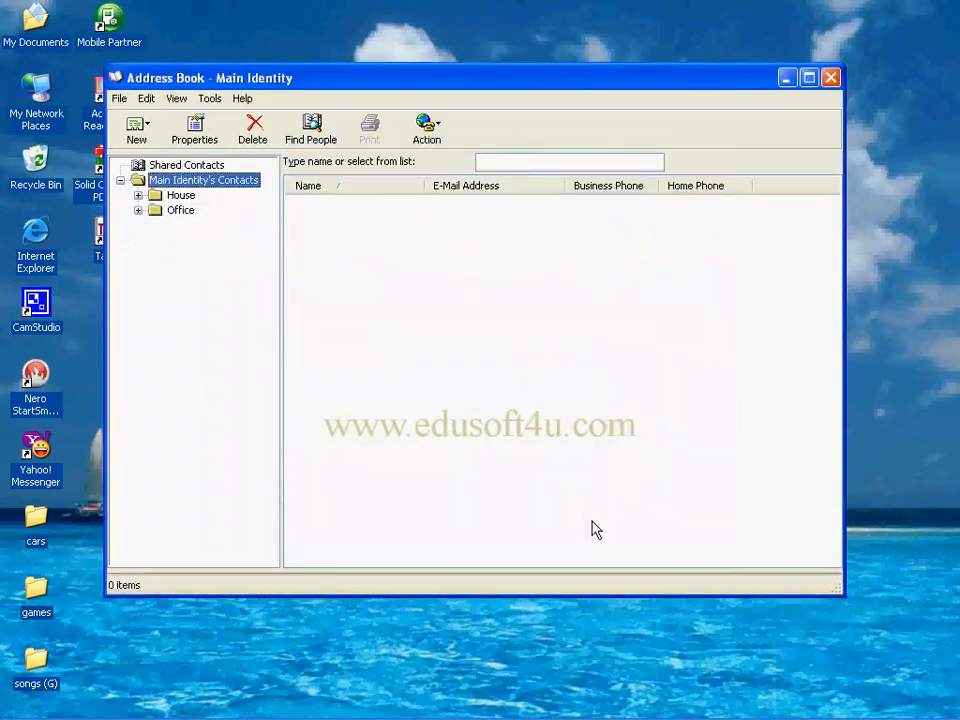
click(138, 195)
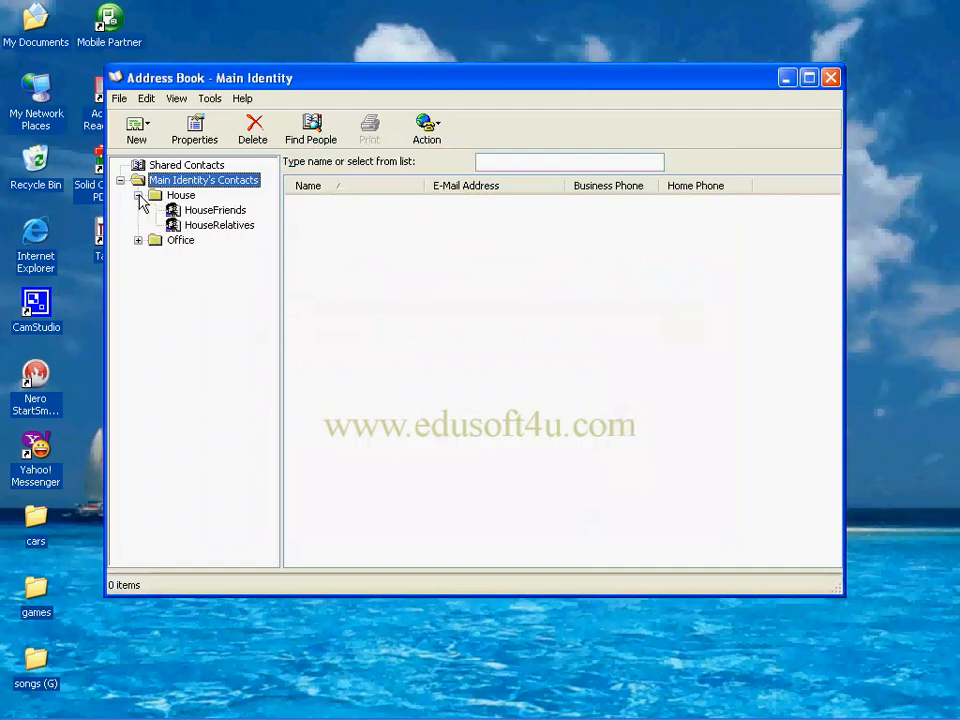
click(186, 213)
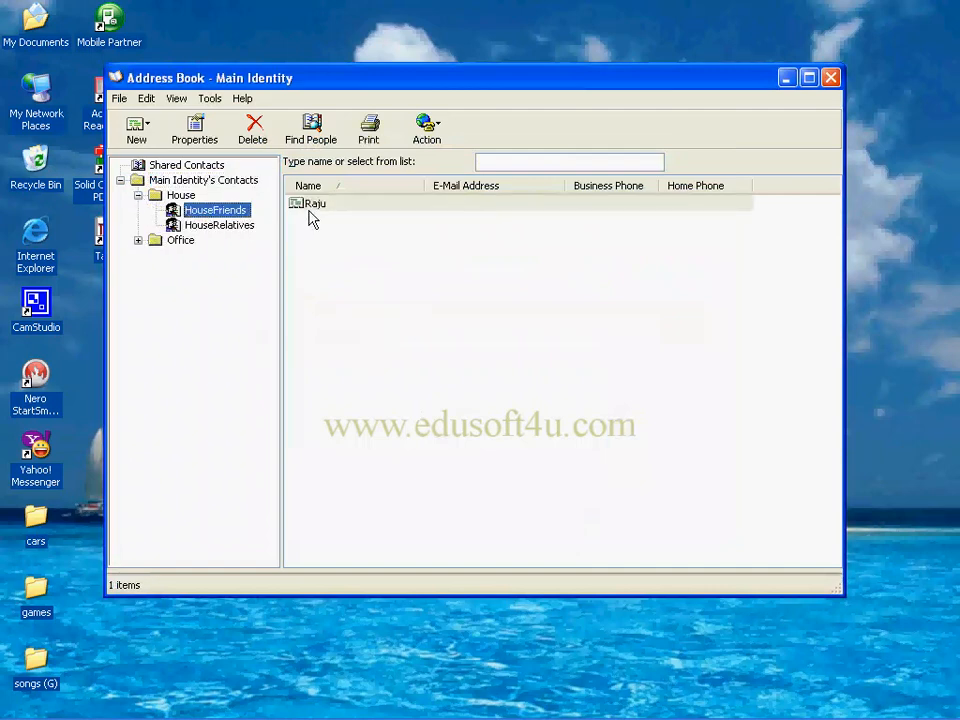
Add a second contact to the HouseFriends group, entering only the contact's first name
click(155, 145)
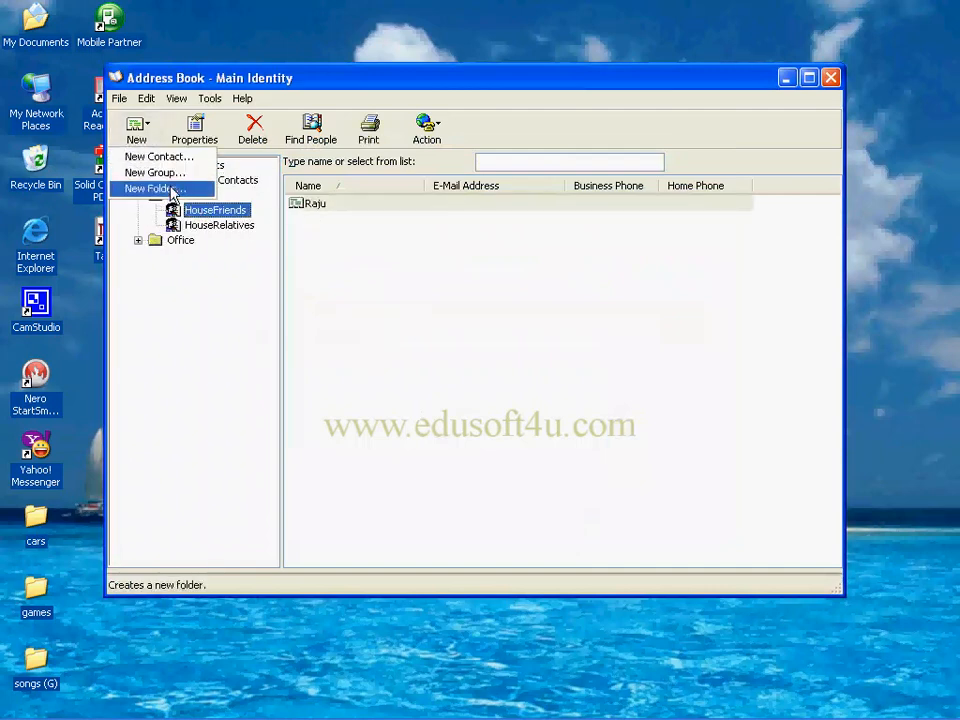
click(155, 156)
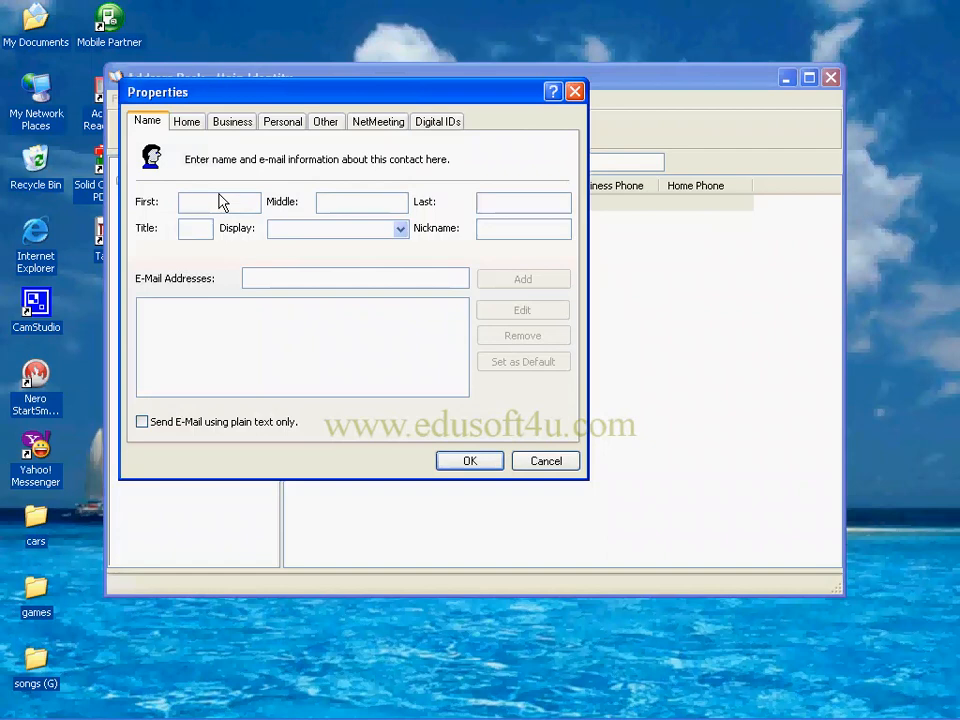
text(guna)
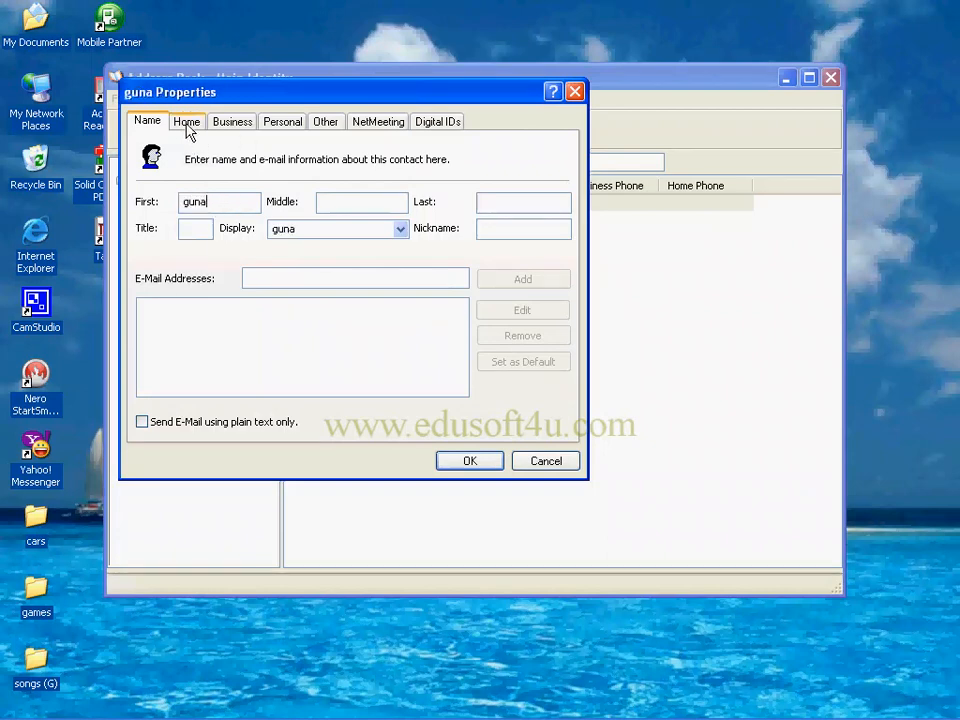
click(470, 461)
Add a new contact to the House folder's HouseRelatives group, entering only the contact's first name
click(138, 195)
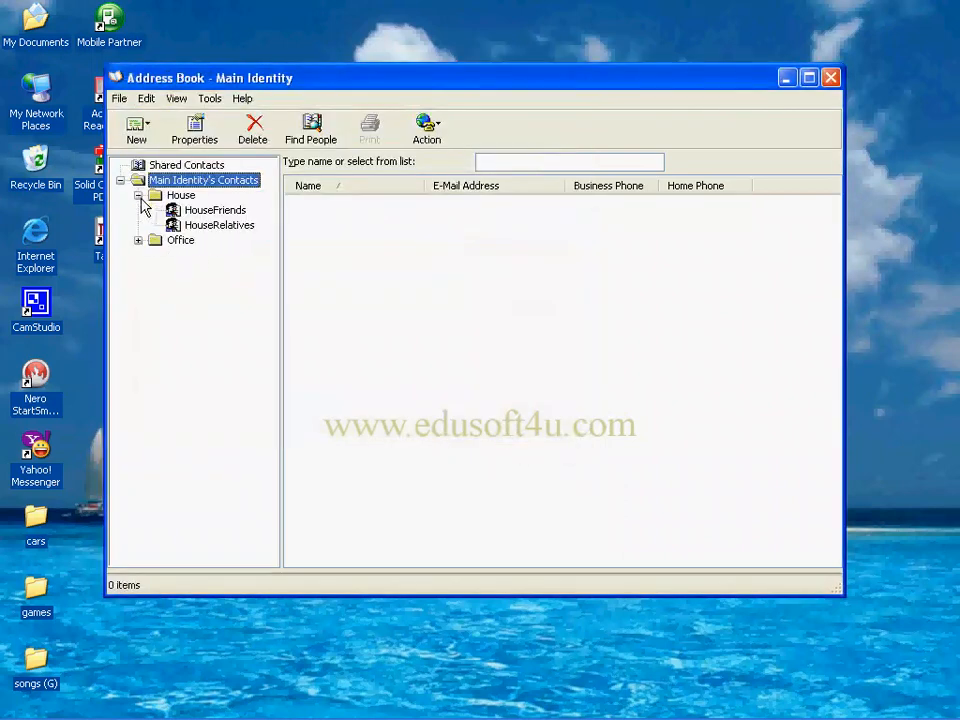
click(192, 227)
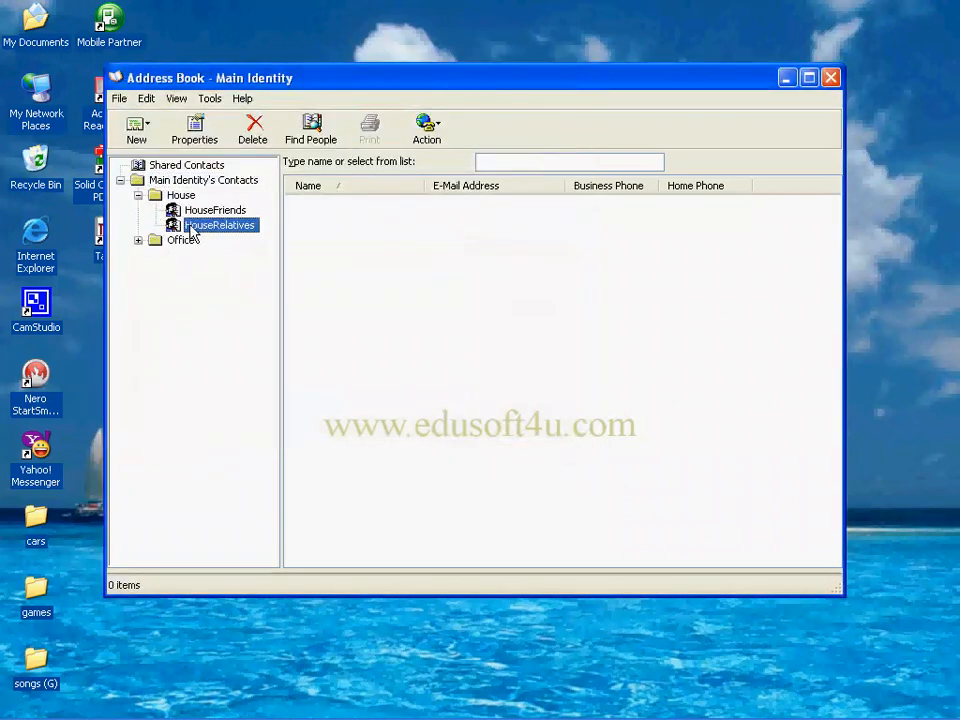
click(137, 130)
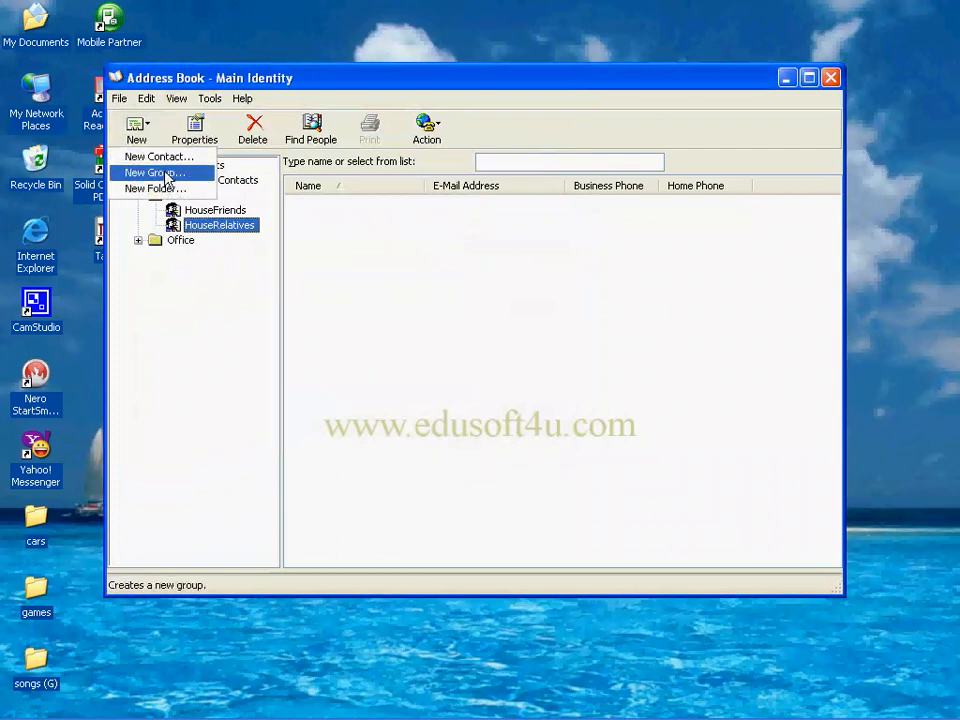
click(168, 158)
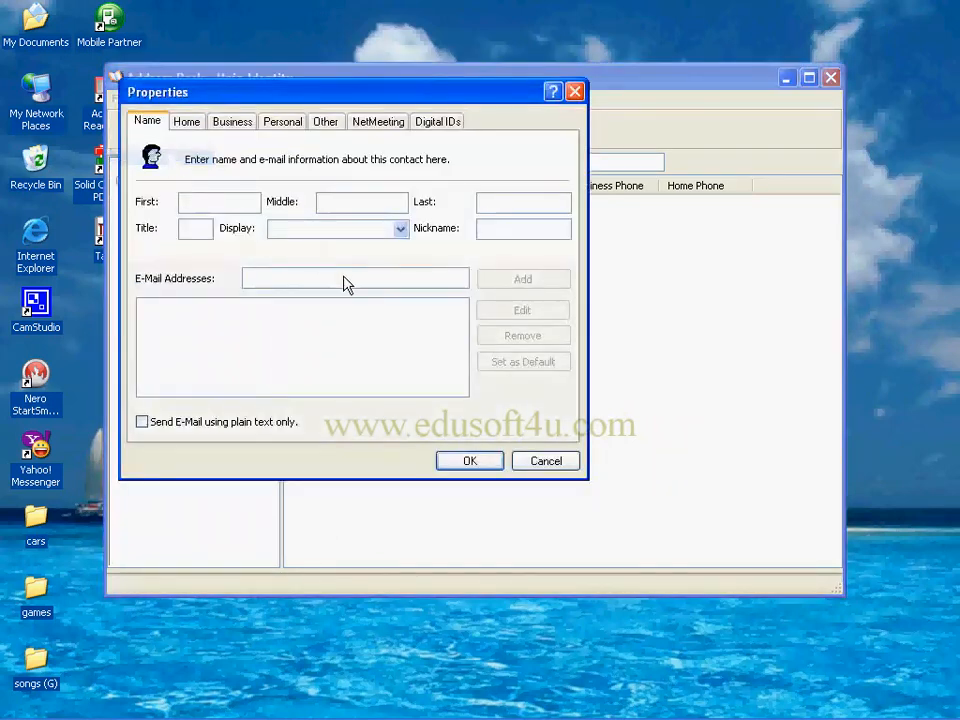
text(babu)
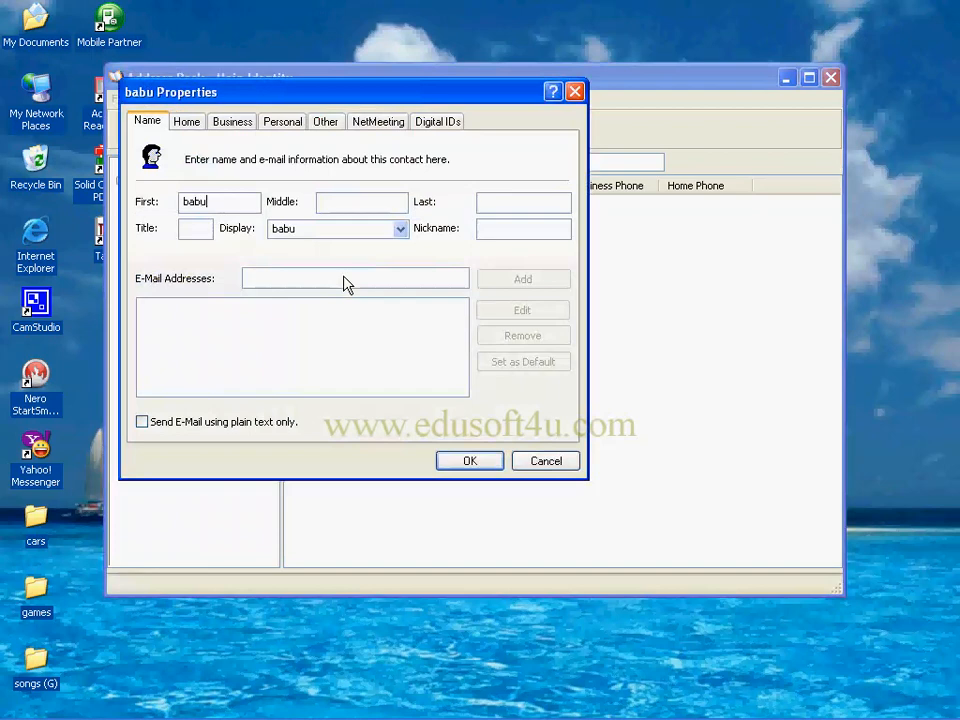
click(455, 464)
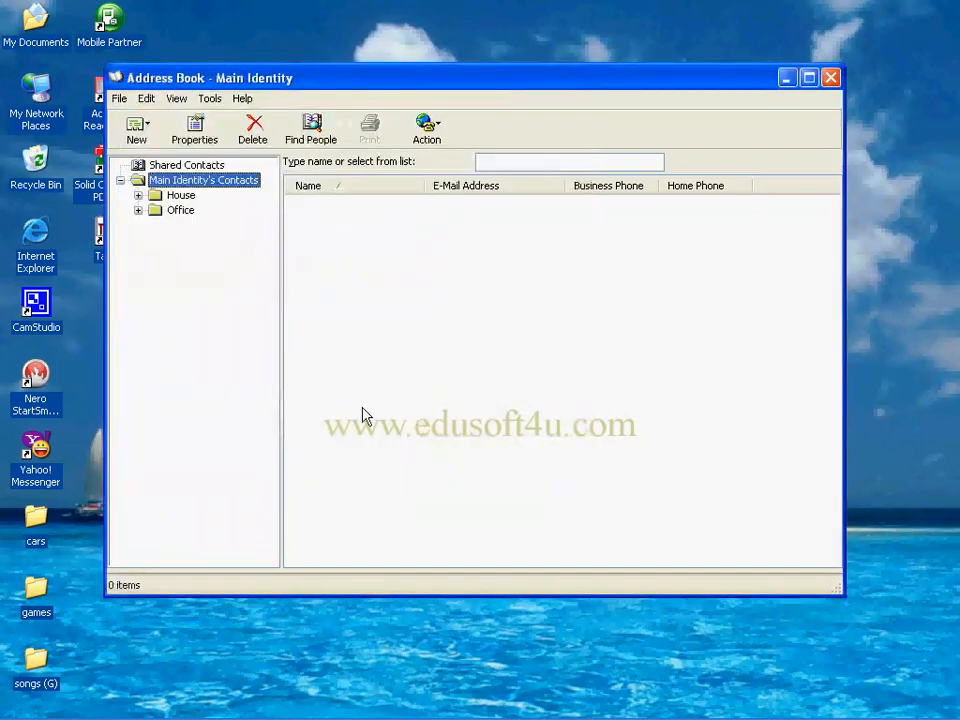
Examine the Office folder's Friends and Staff groups and the options for creating new entries in them
click(138, 210)
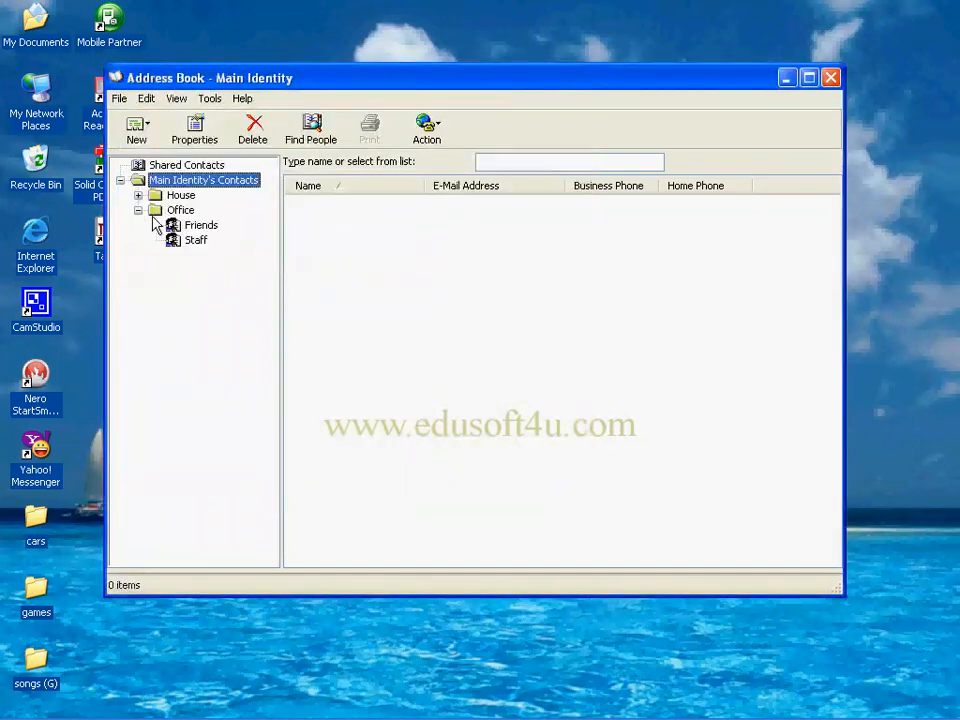
click(185, 227)
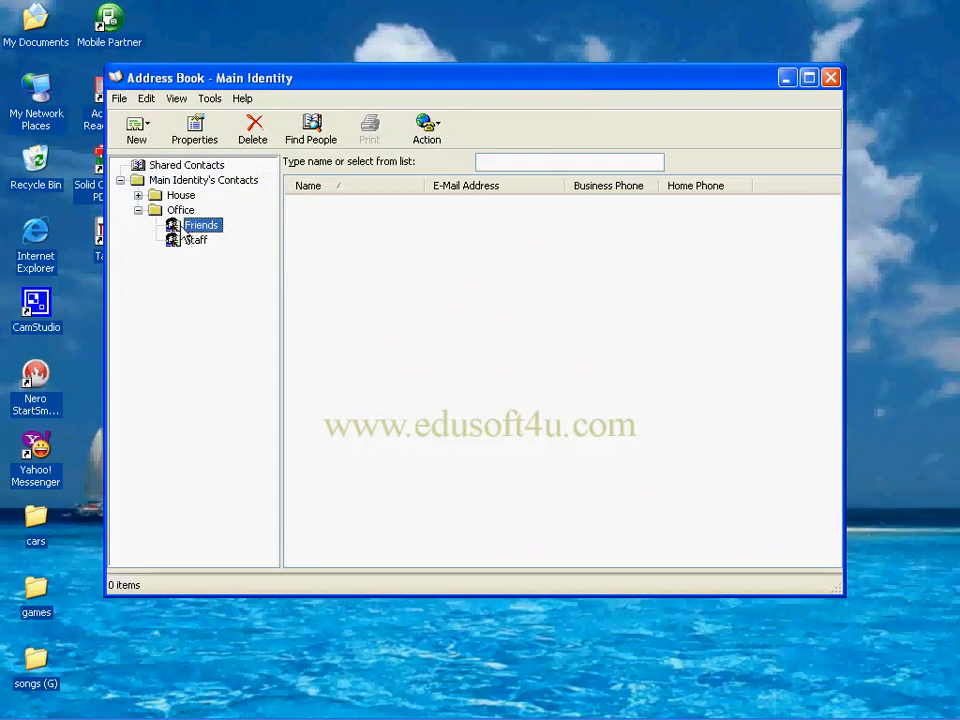
click(146, 138)
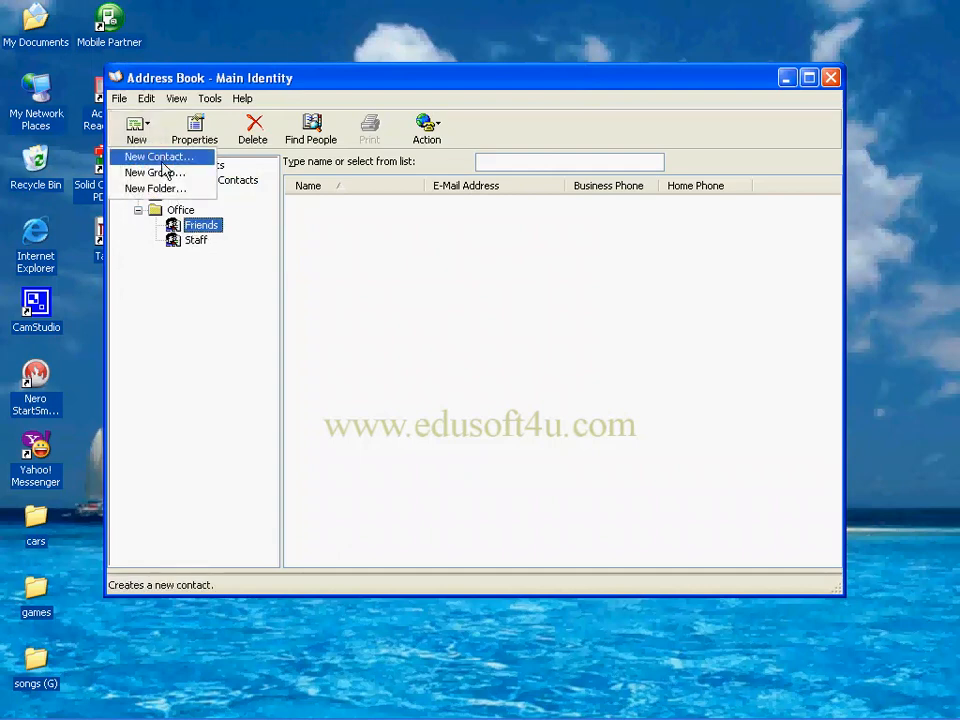
click(195, 242)
click(146, 140)
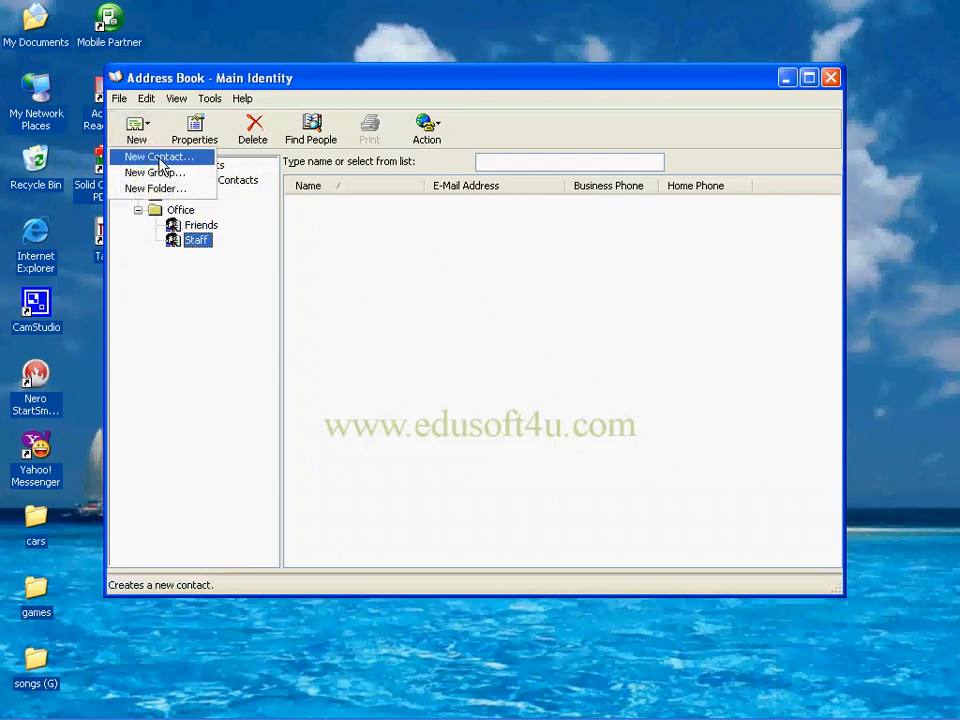
click(199, 225)
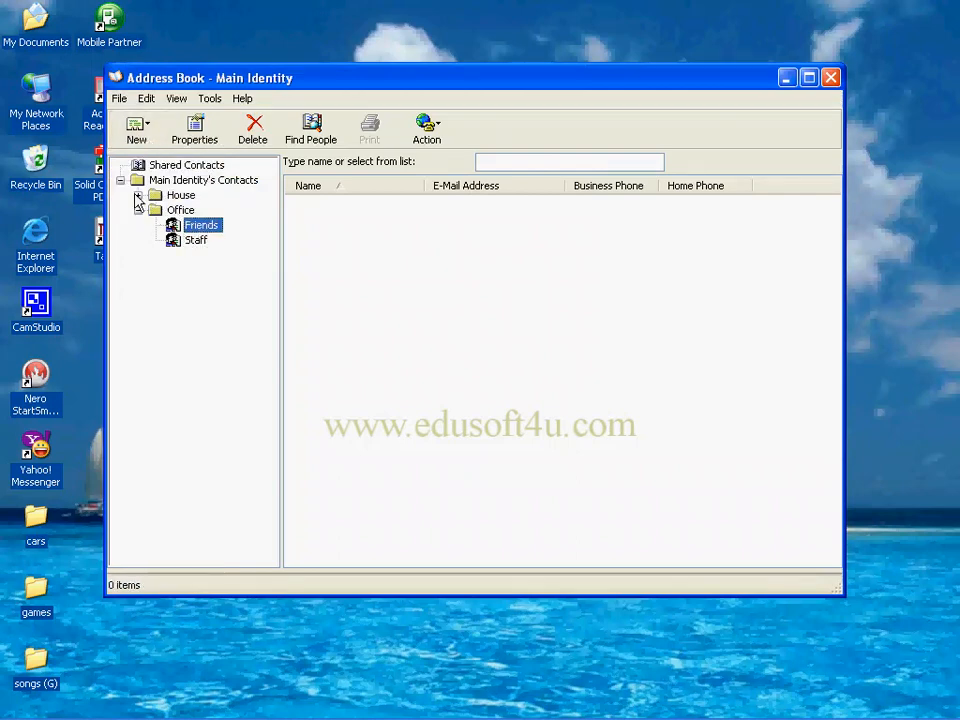
View the contents of the House folder and the members of its HouseFriends and HouseRelatives groups
click(138, 195)
click(172, 207)
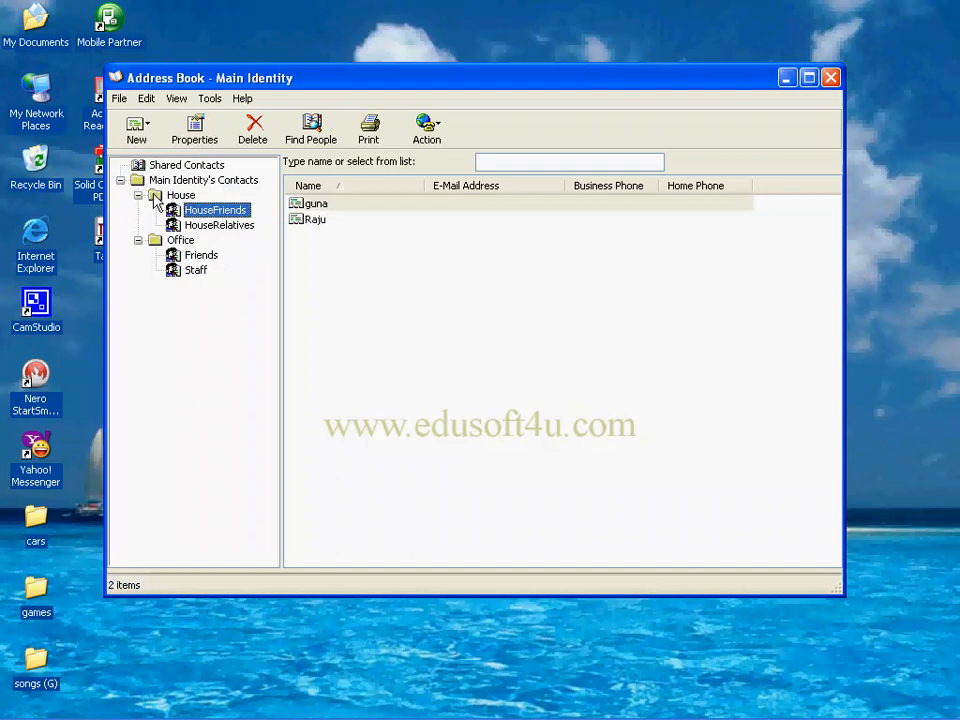
double_click(155, 197)
click(138, 210)
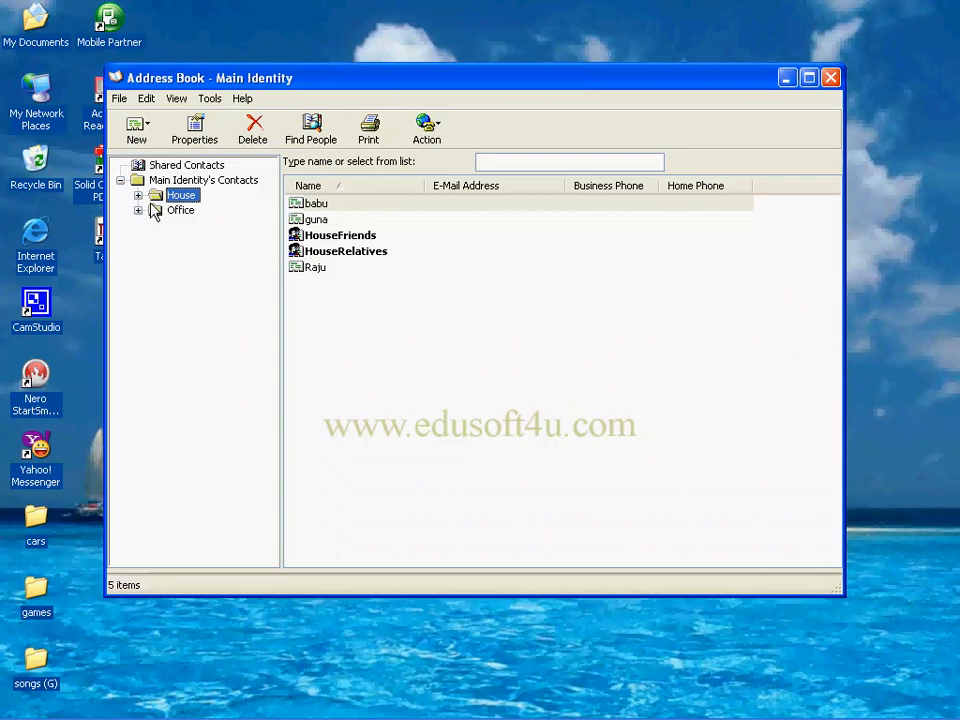
click(139, 196)
click(173, 211)
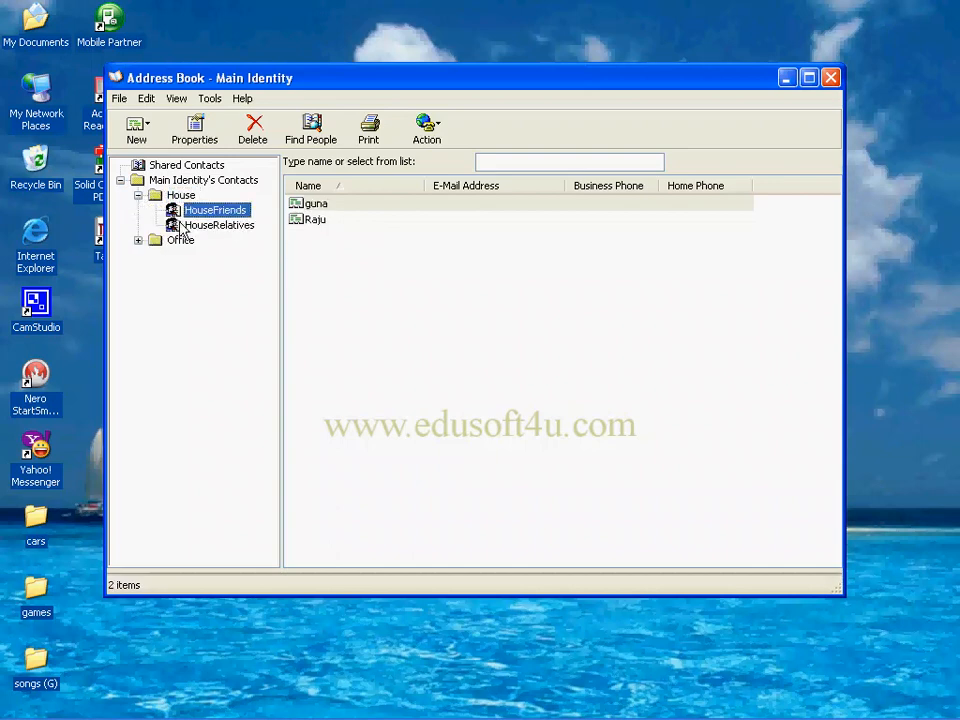
click(181, 226)
Compare the members of the Office groups Friends and Staff with those of HouseRelatives and HouseFriends
click(138, 240)
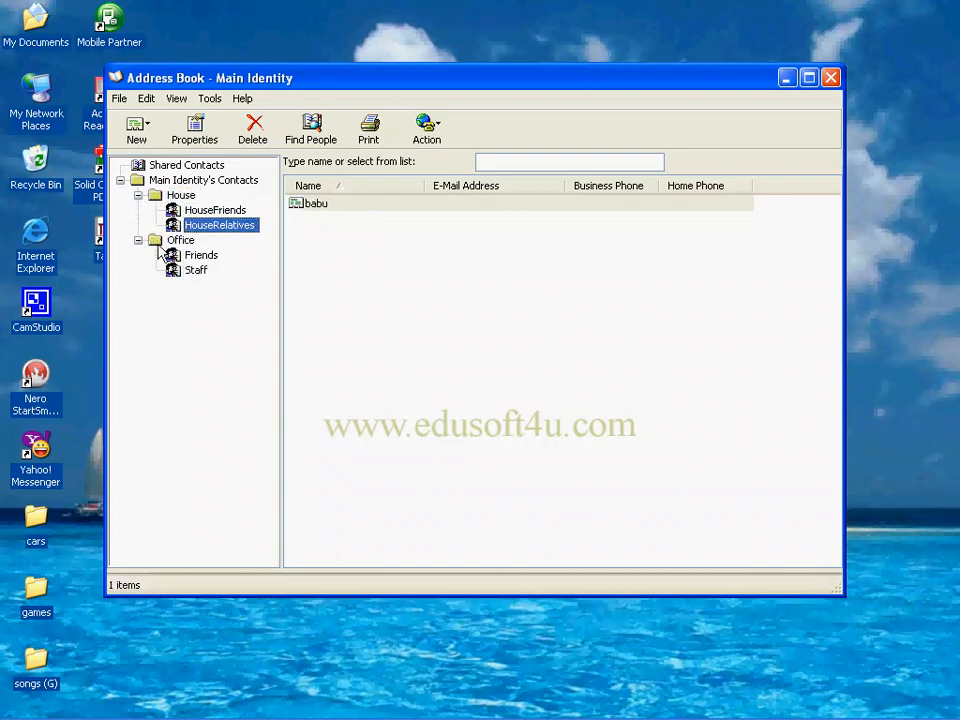
click(199, 255)
click(195, 270)
click(199, 255)
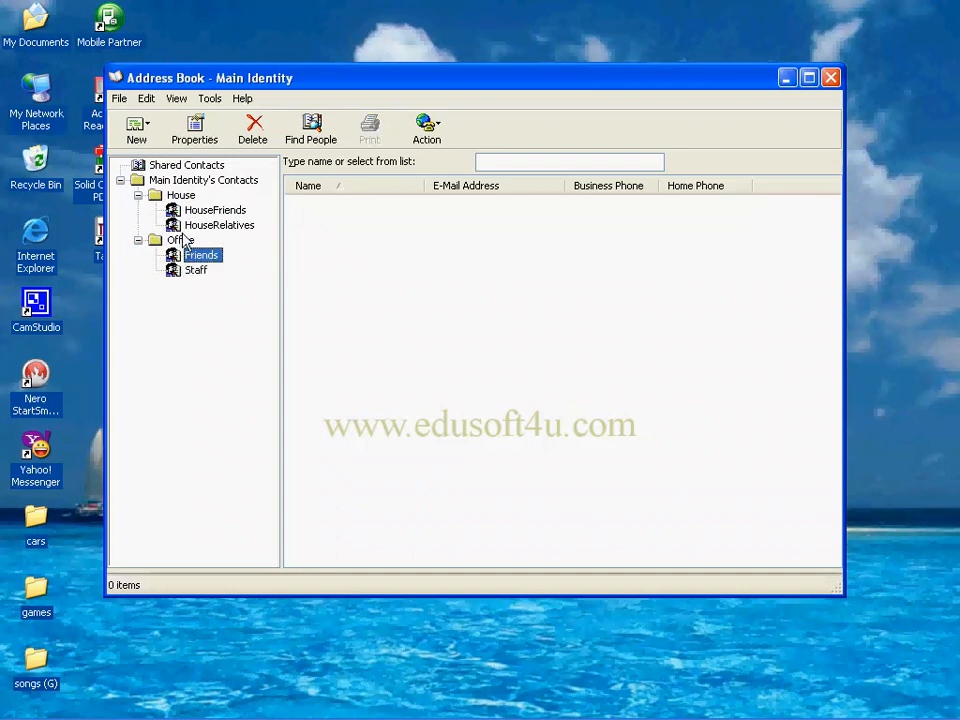
click(187, 226)
click(187, 211)
click(187, 226)
click(187, 211)
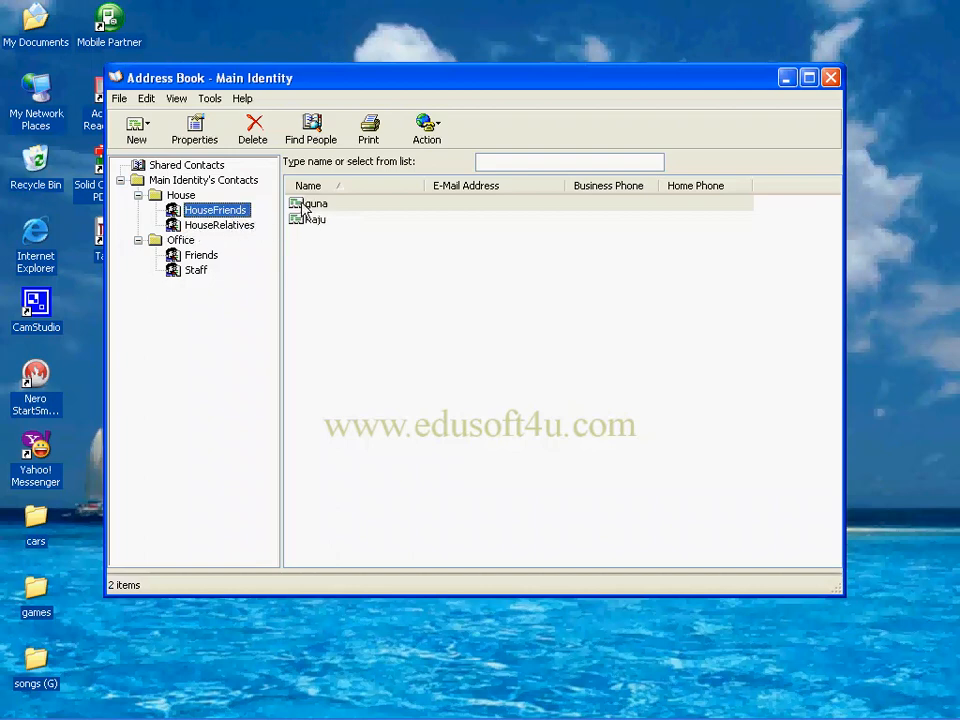
View the summary of the first contact in the HouseFriends group and close its properties
double_click(308, 204)
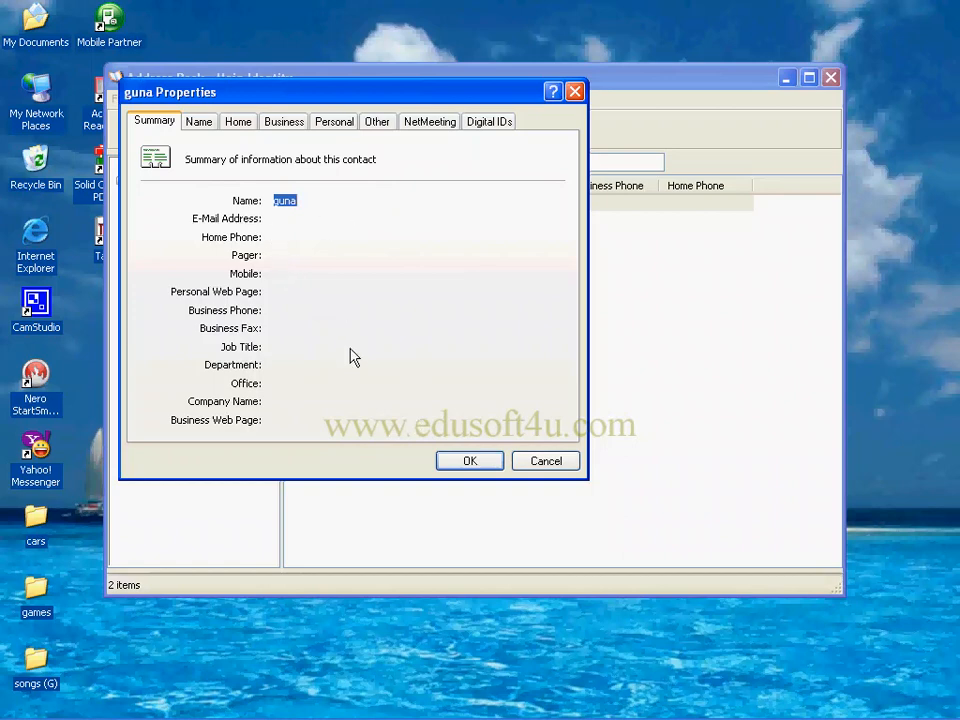
click(308, 207)
click(490, 463)
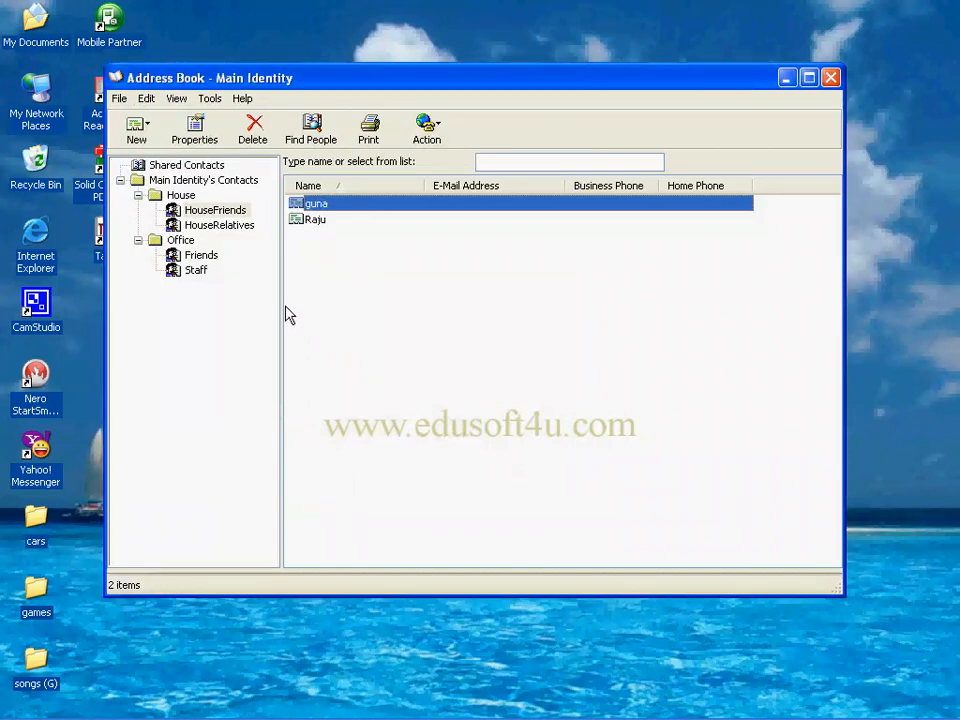
Check the HouseRelatives group, return to HouseFriends and select each of its contacts in turn
click(222, 228)
key(Up)
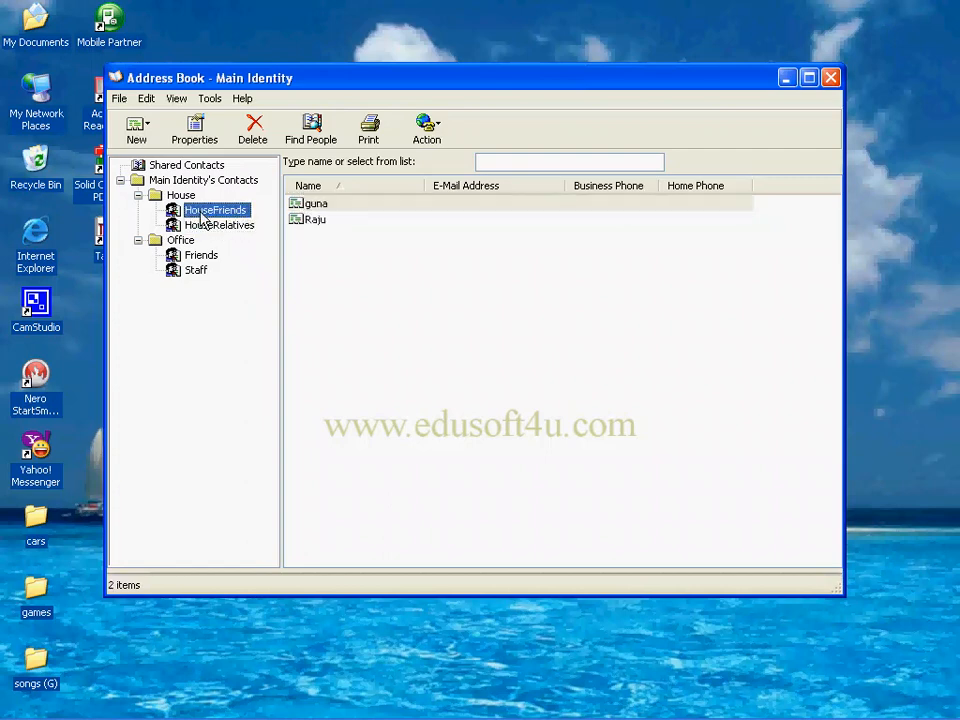
click(316, 220)
click(315, 205)
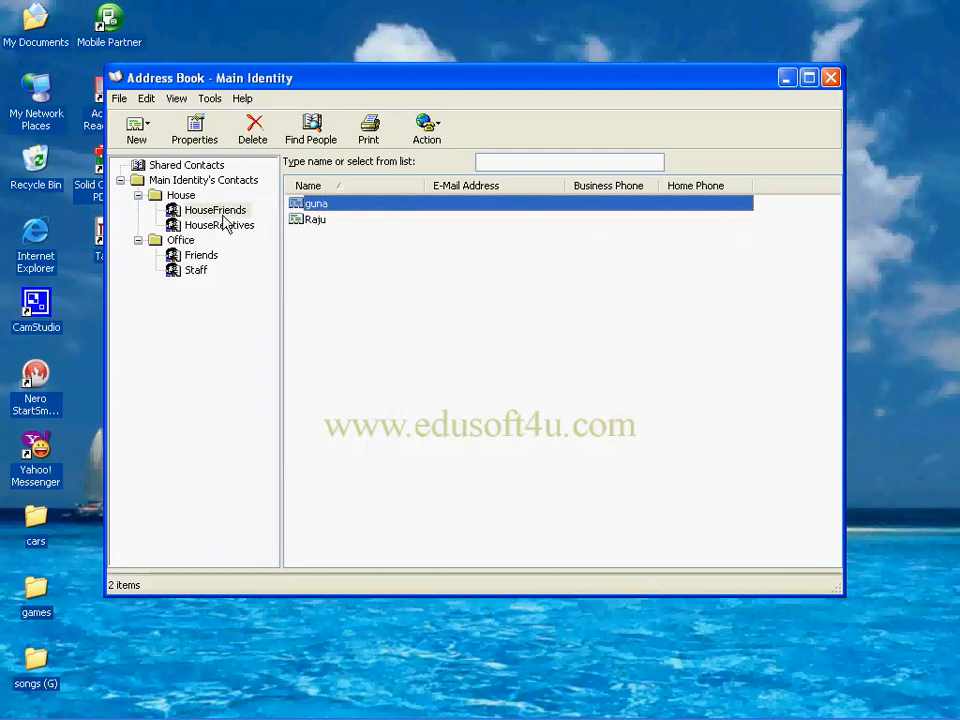
Delete the HouseFriends group from the House folder
click(191, 211)
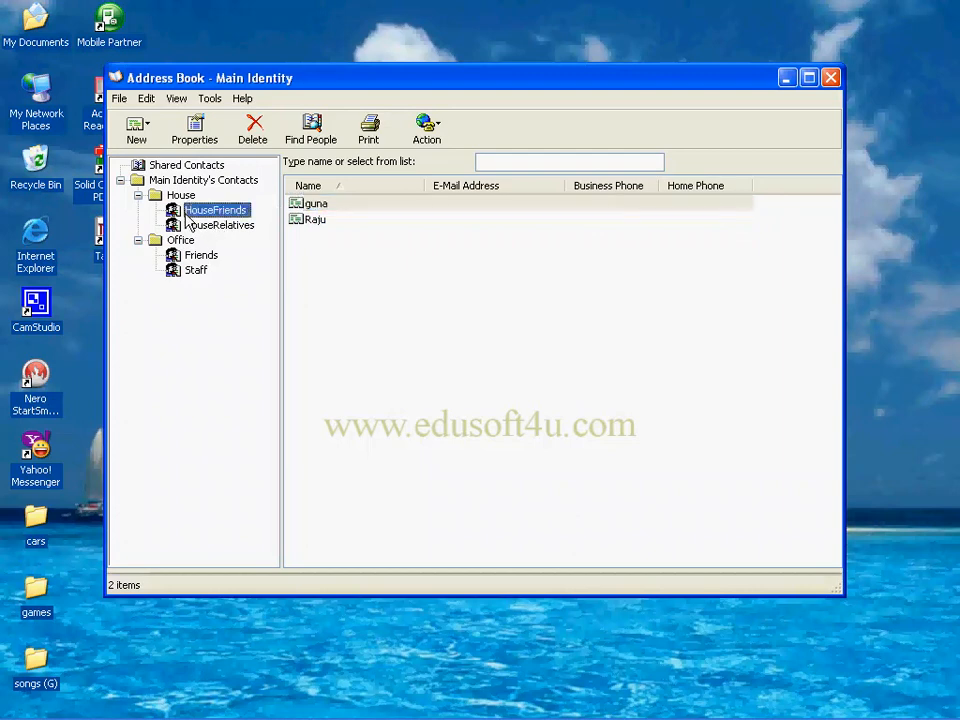
click(253, 128)
click(445, 424)
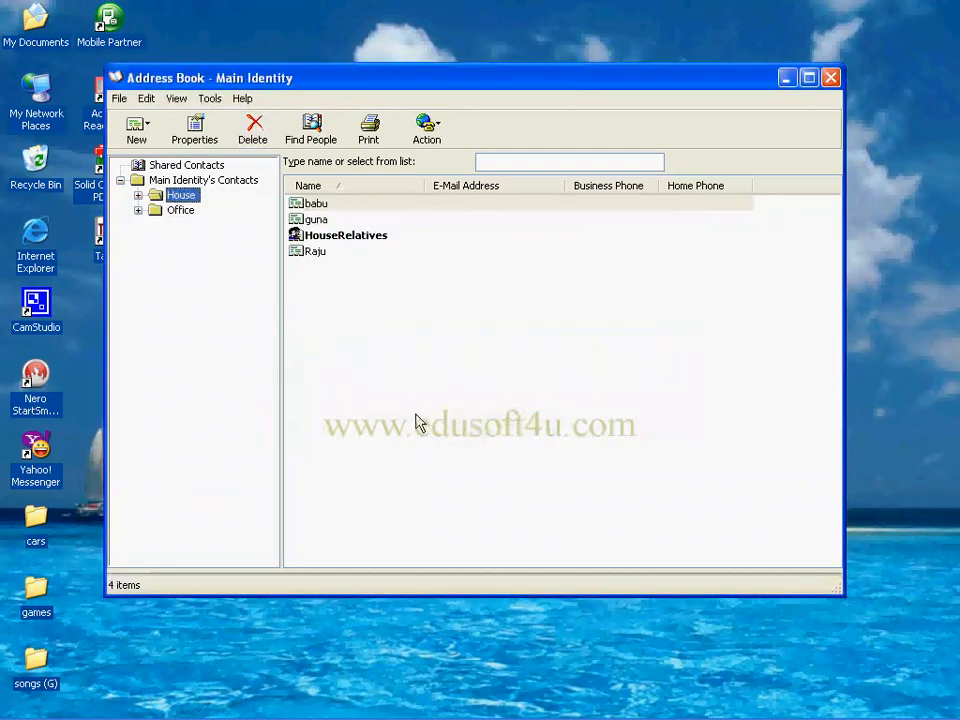
Check the groups left in the House folder and delete the folder with all its contents
click(138, 195)
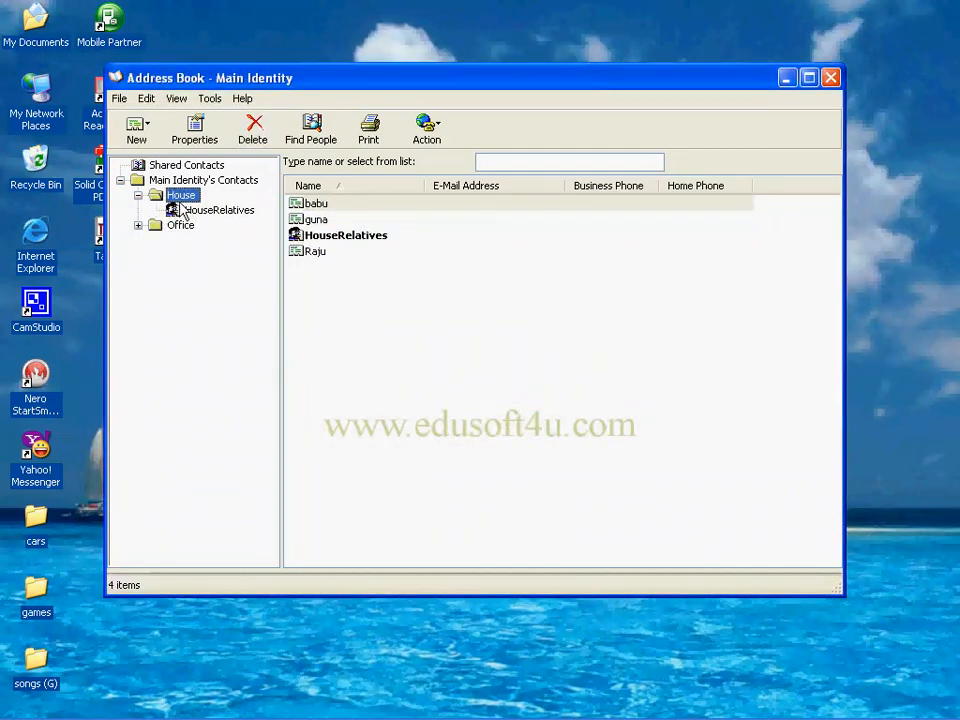
click(138, 195)
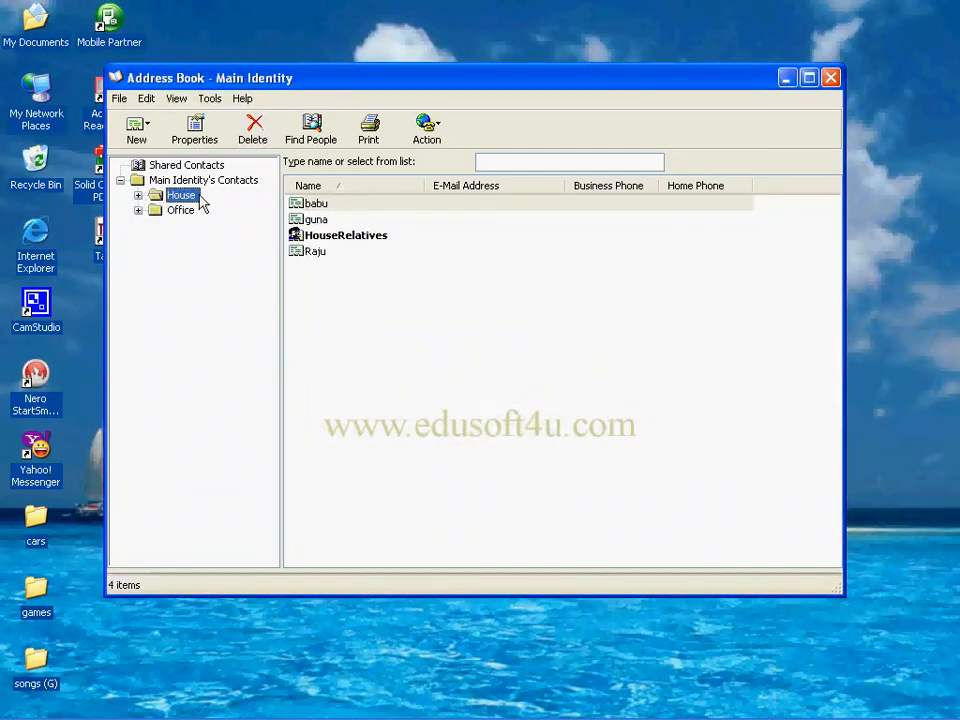
click(254, 135)
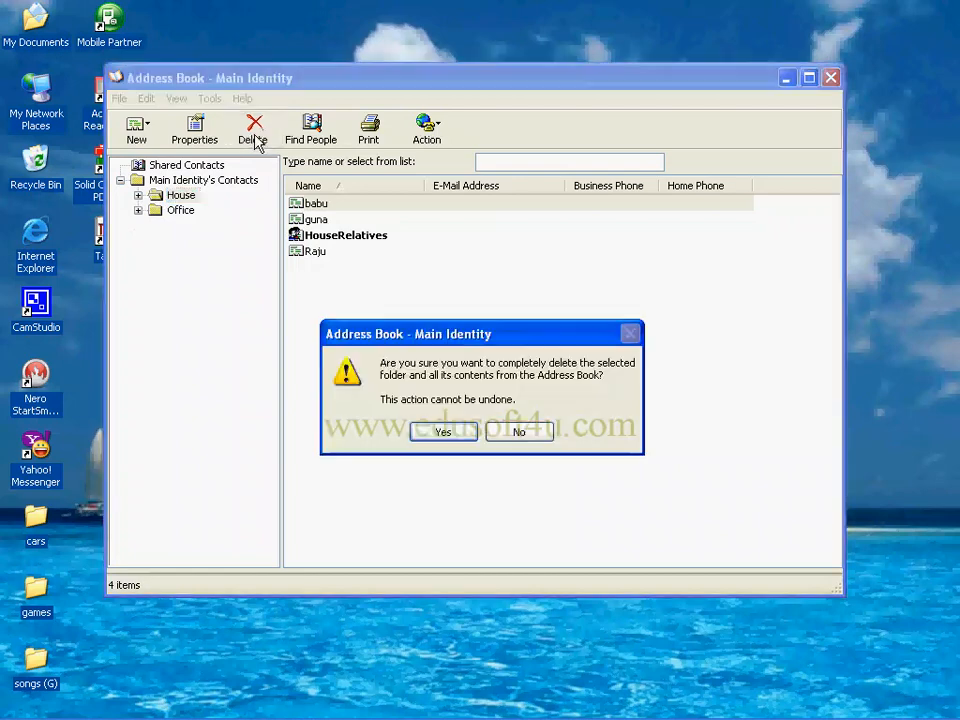
click(450, 434)
Delete the Office folder and all its contents from Main Identity's Contacts
click(178, 197)
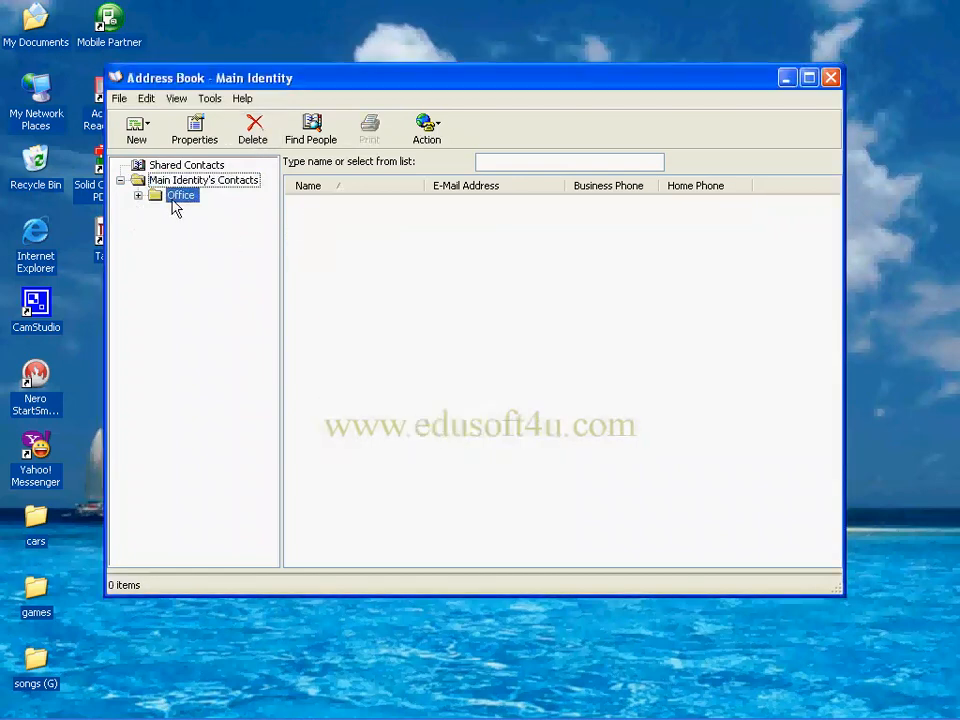
click(262, 138)
click(439, 432)
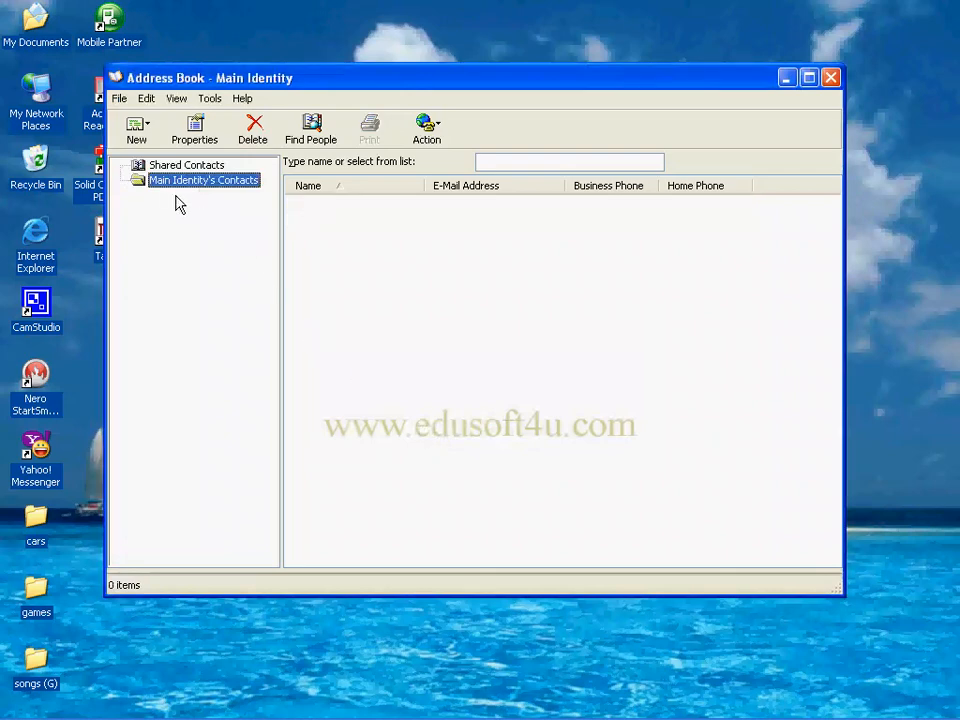
click(140, 138)
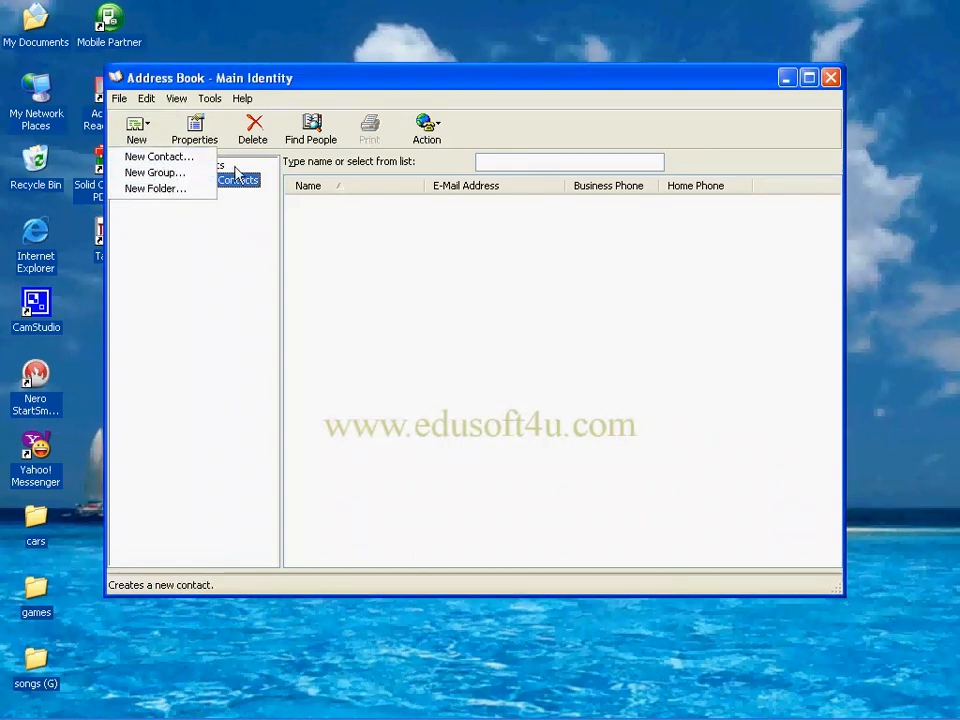
click(256, 240)
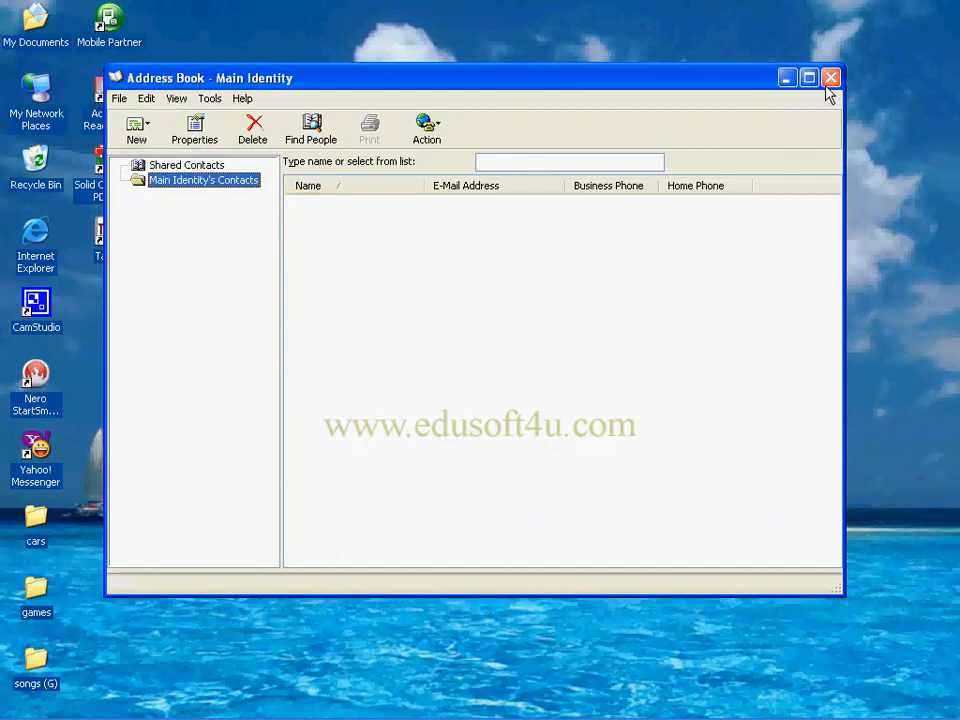
click(125, 100)
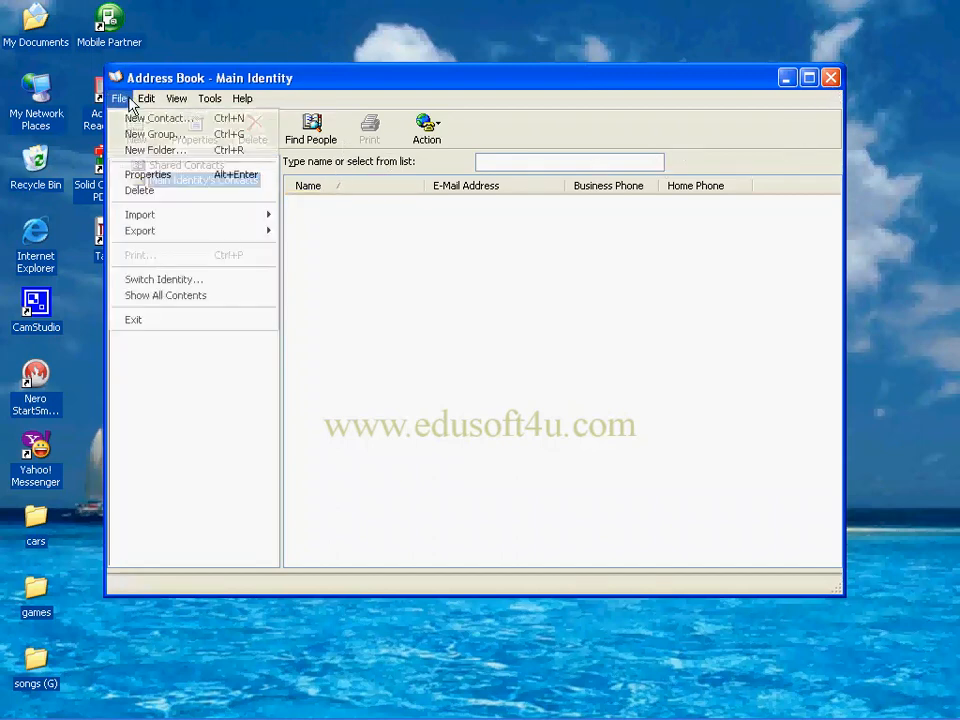
click(463, 318)
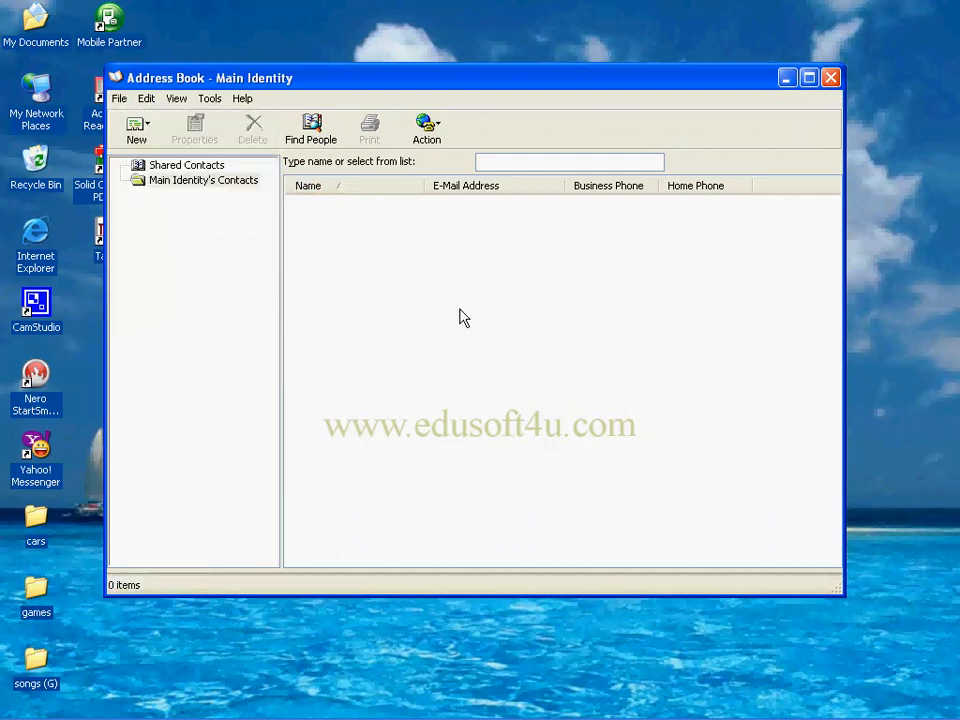
Close the Address Book and return to the Windows desktop
click(831, 78)
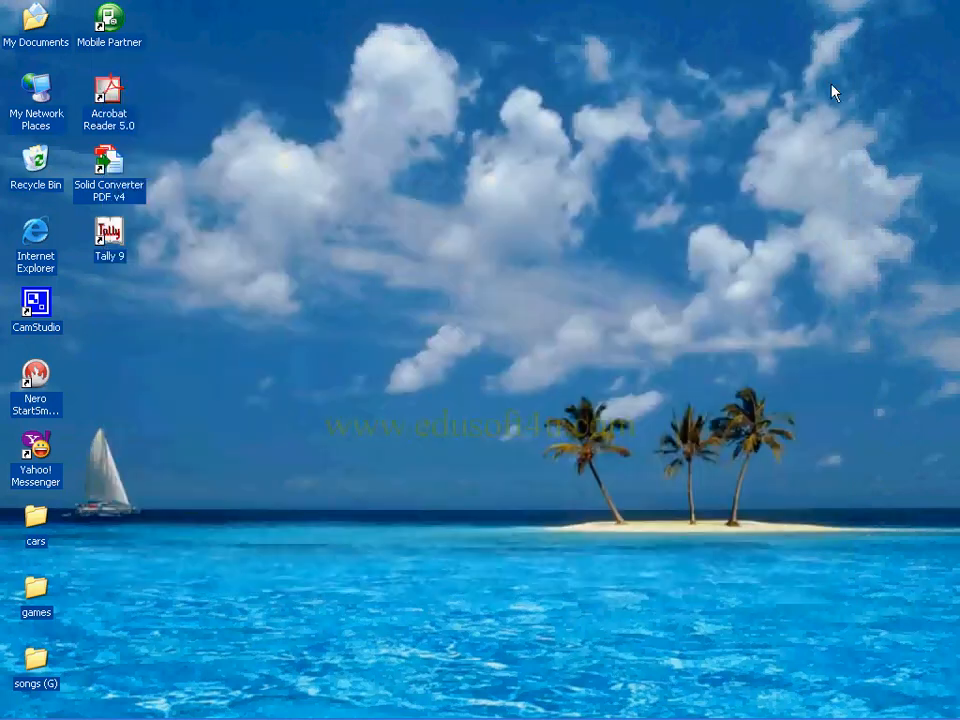
mouse_move(62, 717)
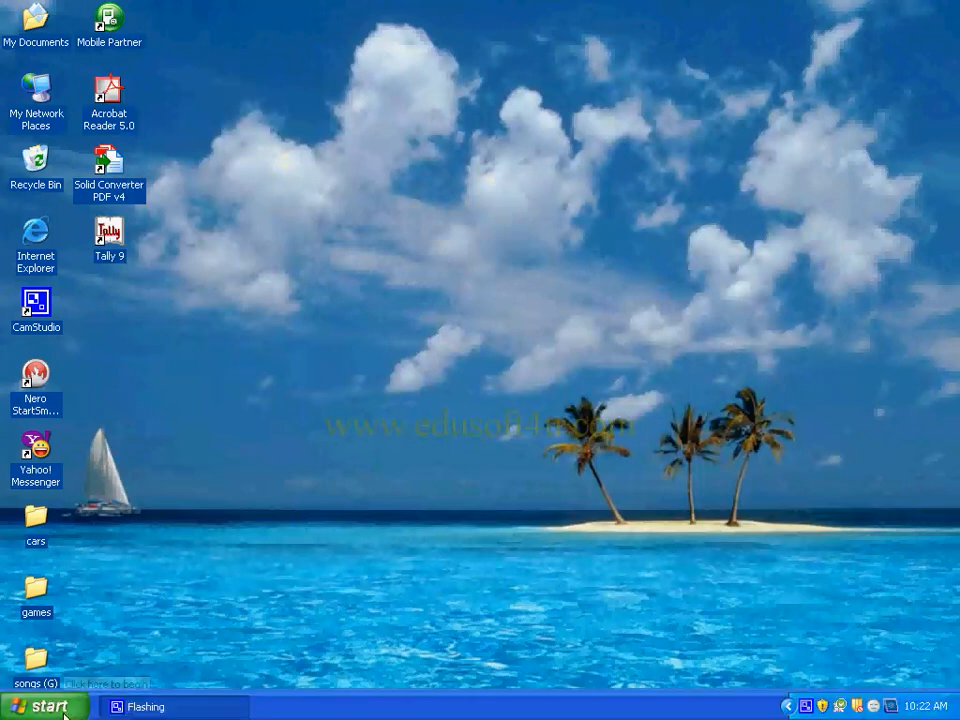